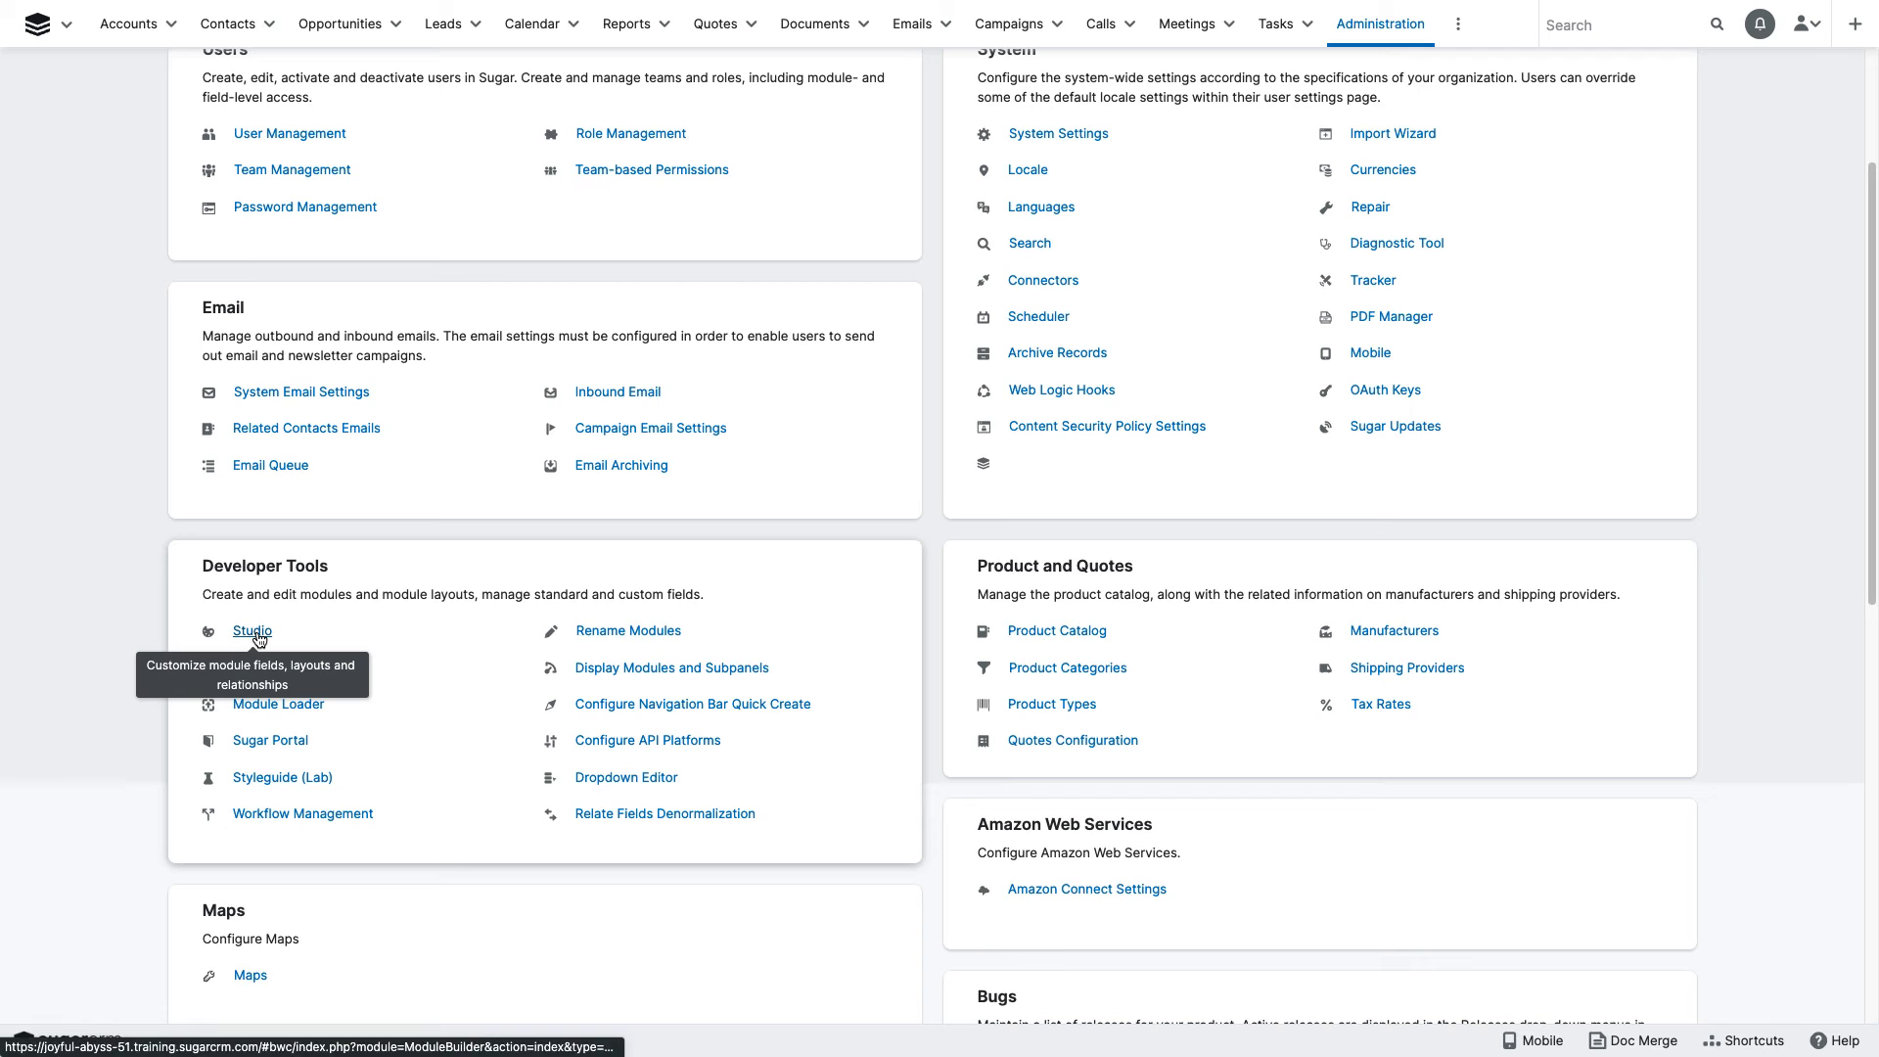
# - Open the Accounts module's field list in Studio and look through the existing fields
pyautogui.click(257, 633)
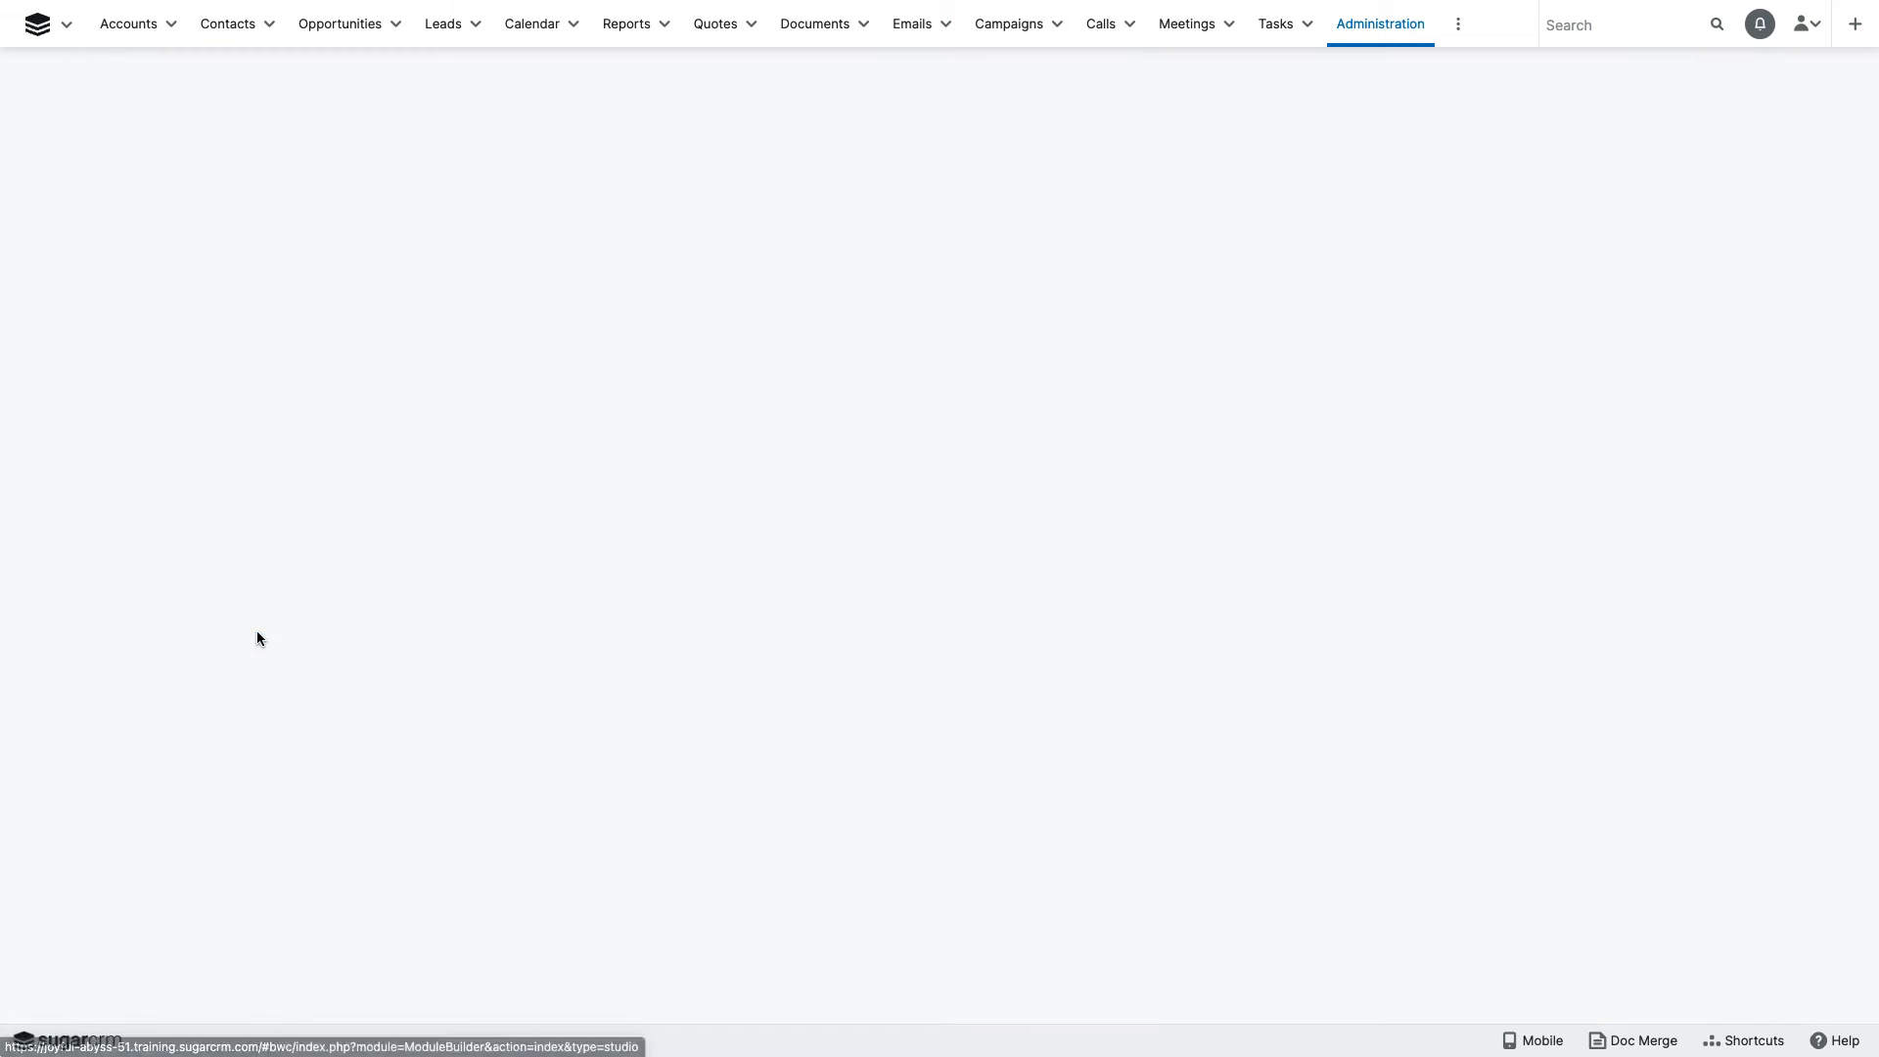
pyautogui.click(449, 229)
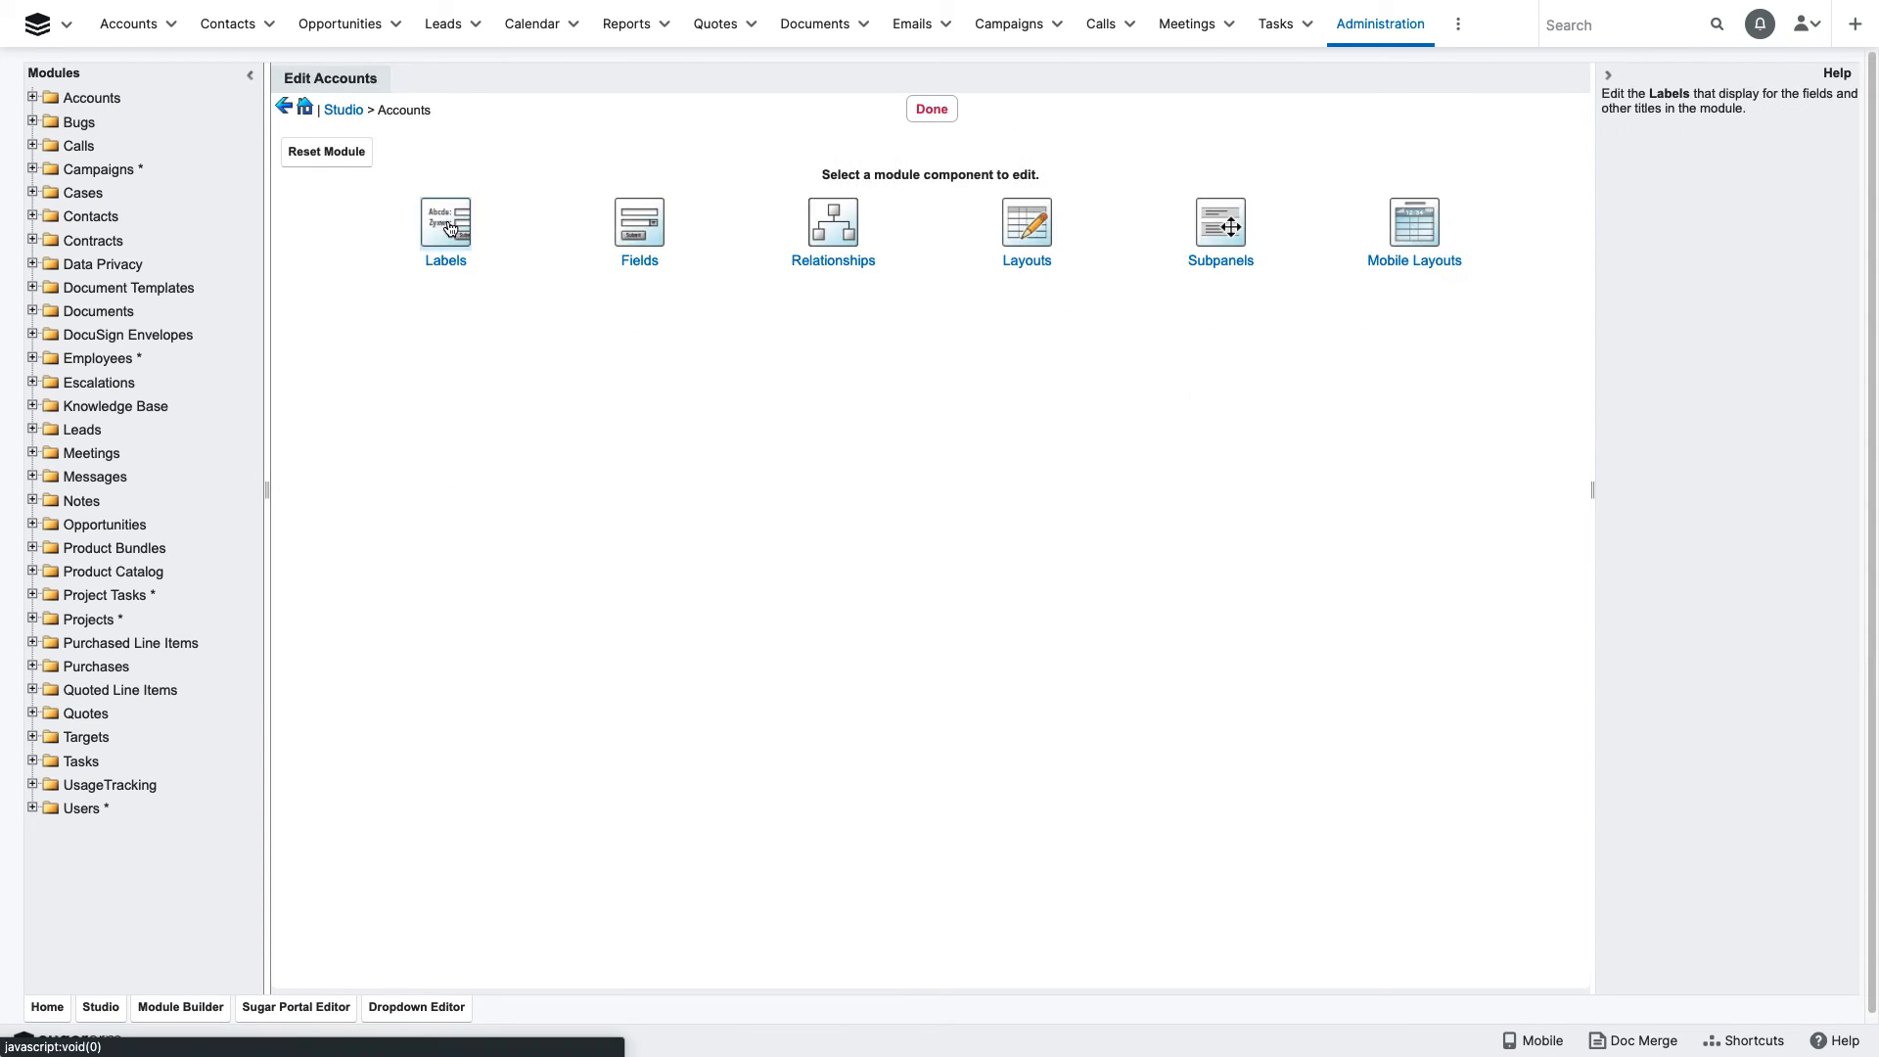
pyautogui.click(638, 234)
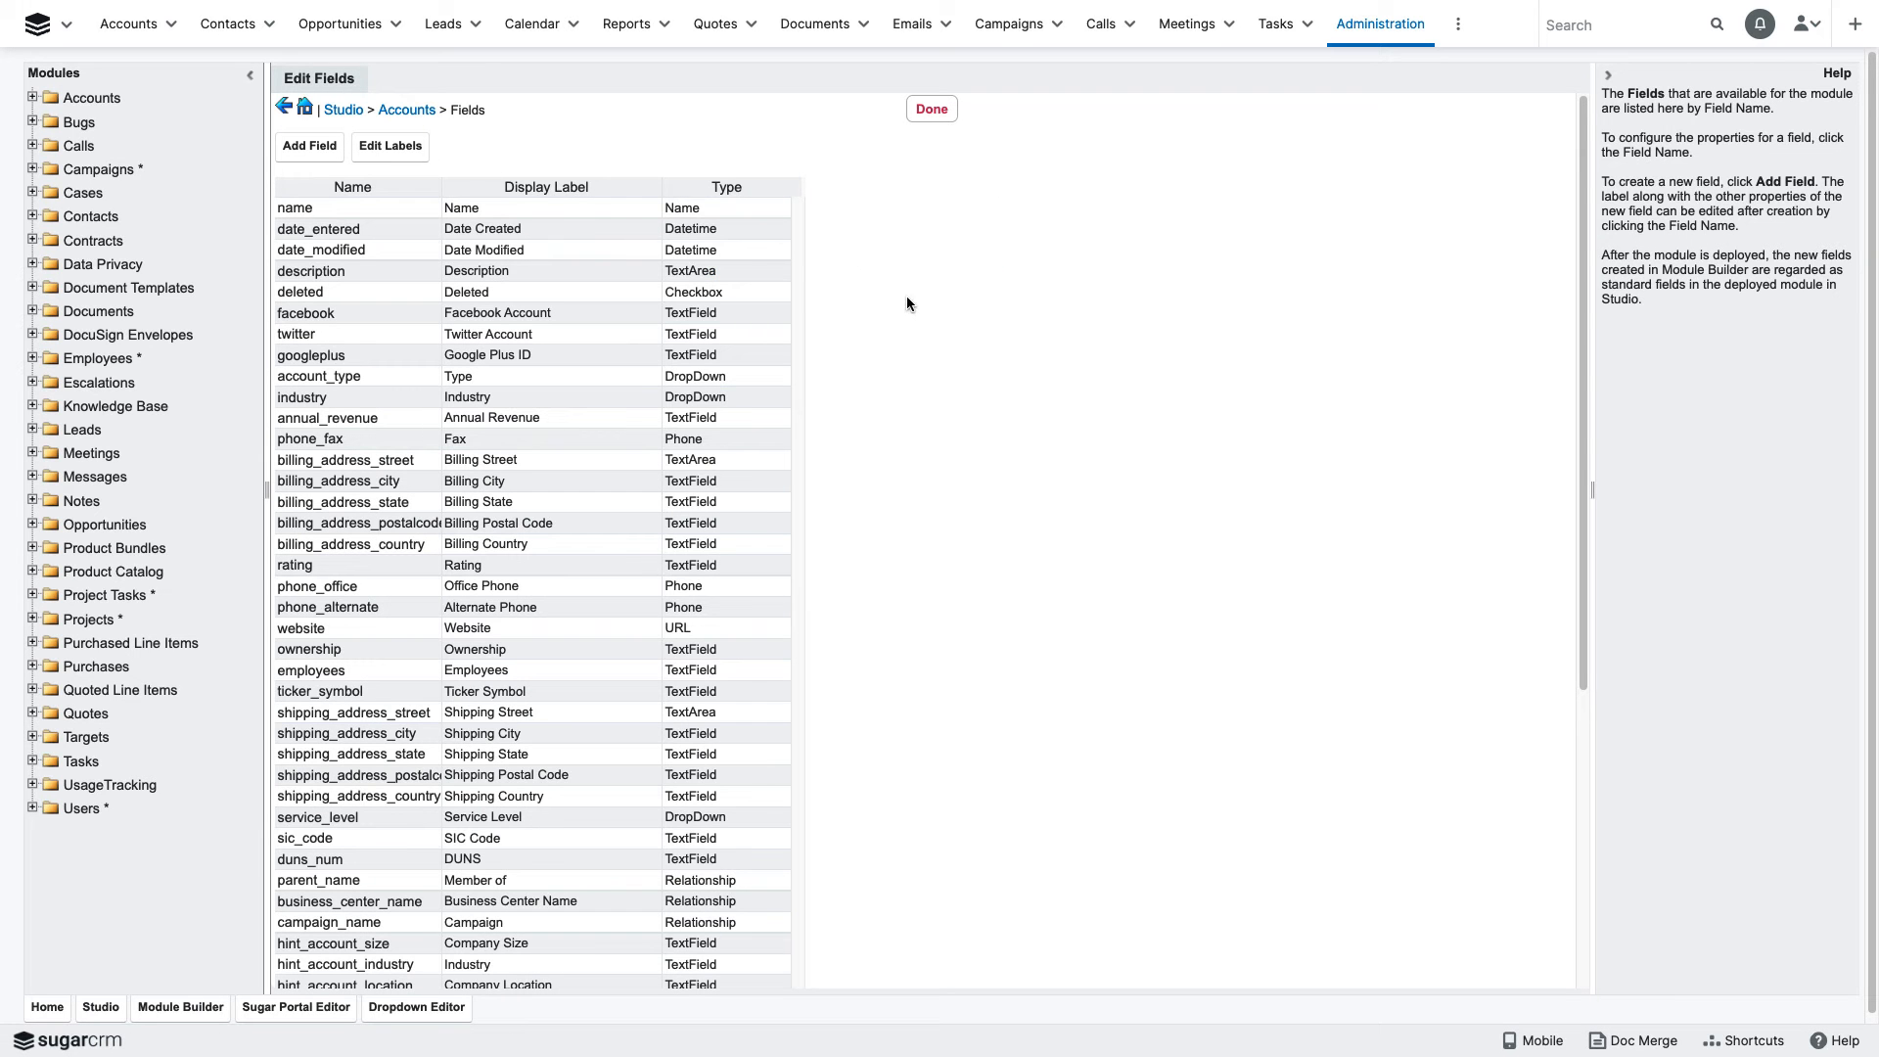
pyautogui.scroll(-2, 897, 308)
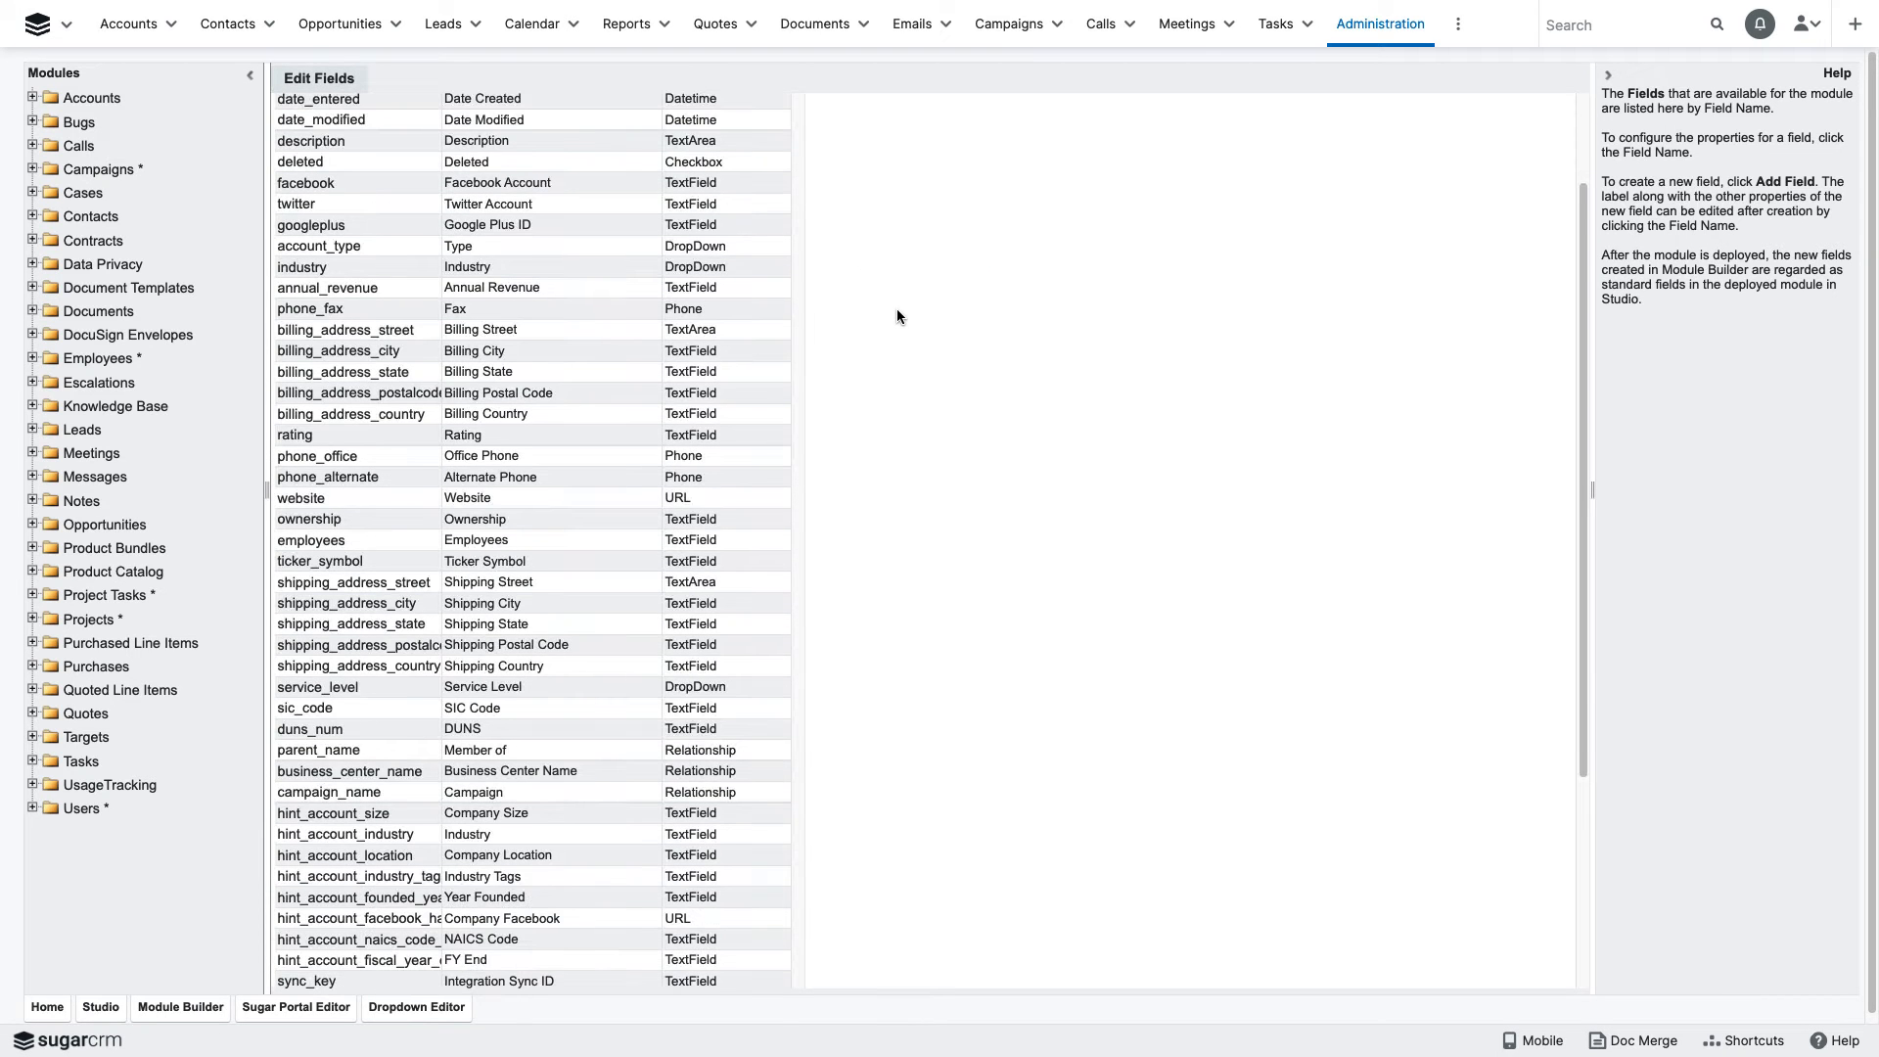
pyautogui.scroll(-5, 897, 308)
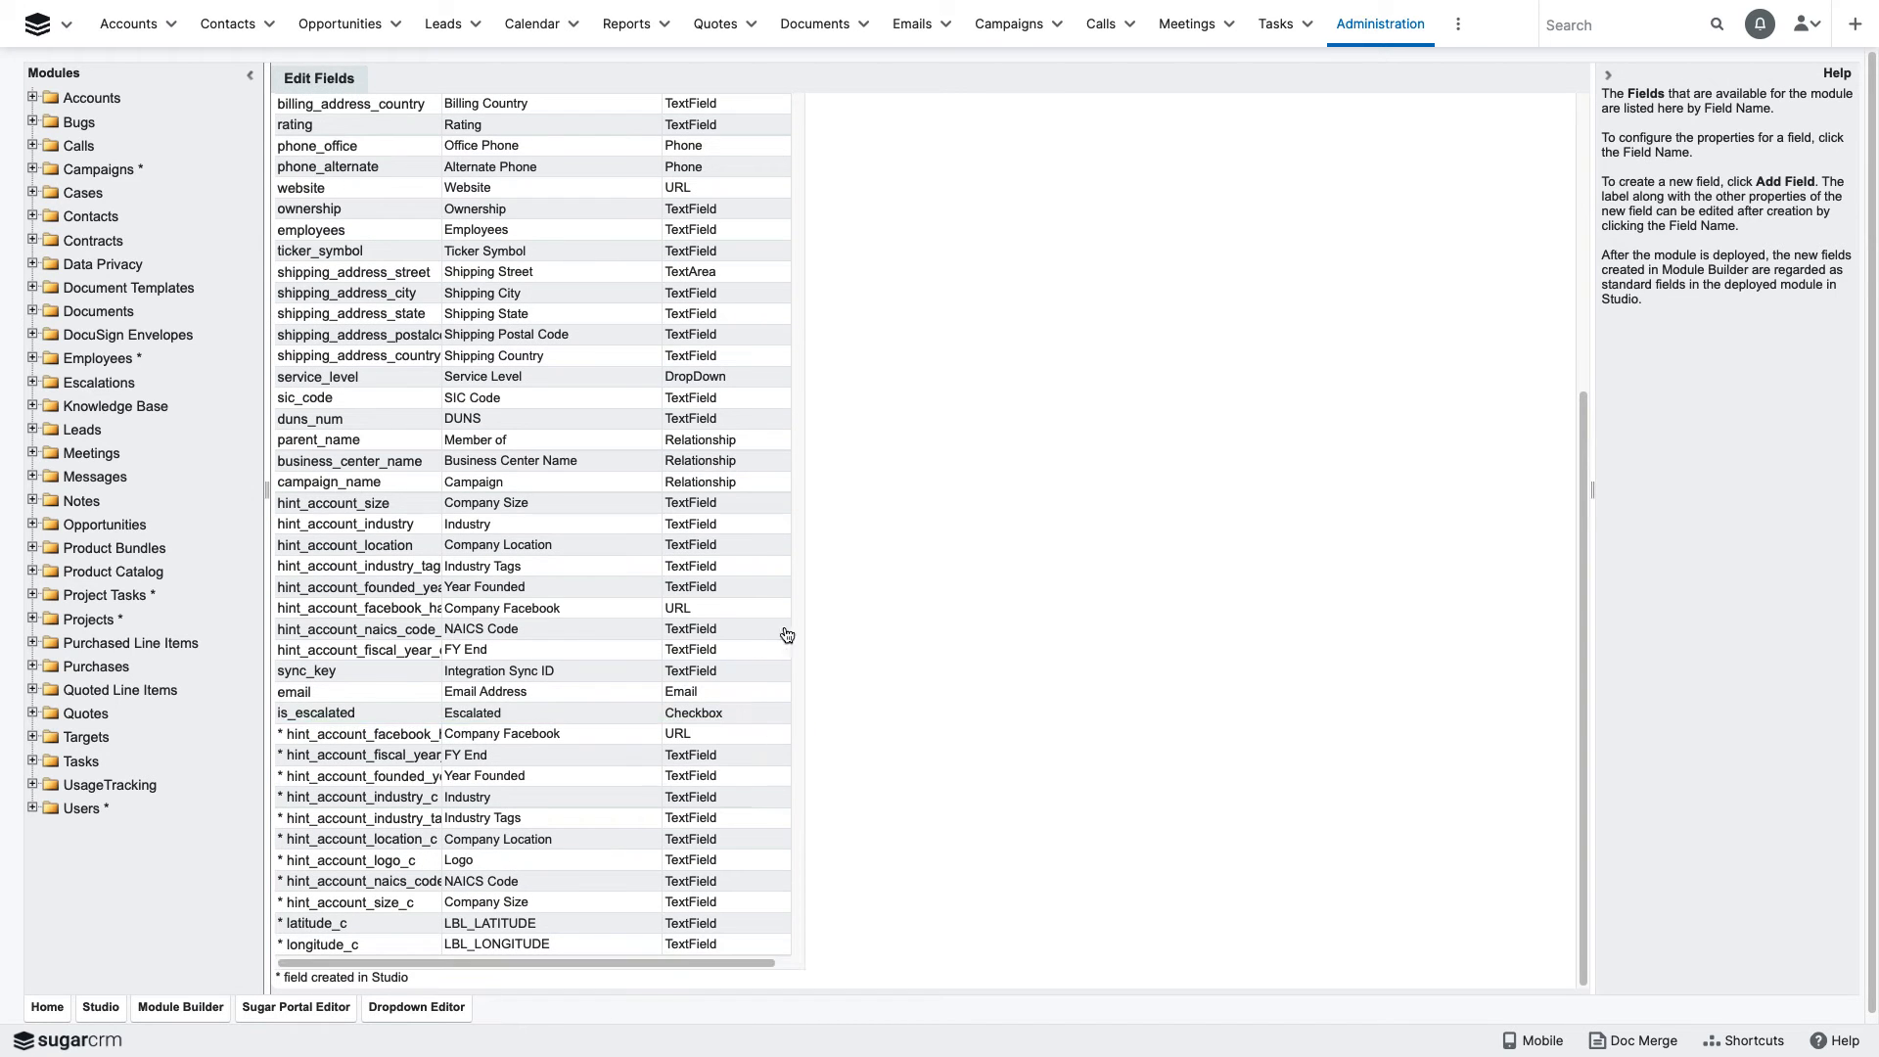
pyautogui.scroll(7, 798, 534)
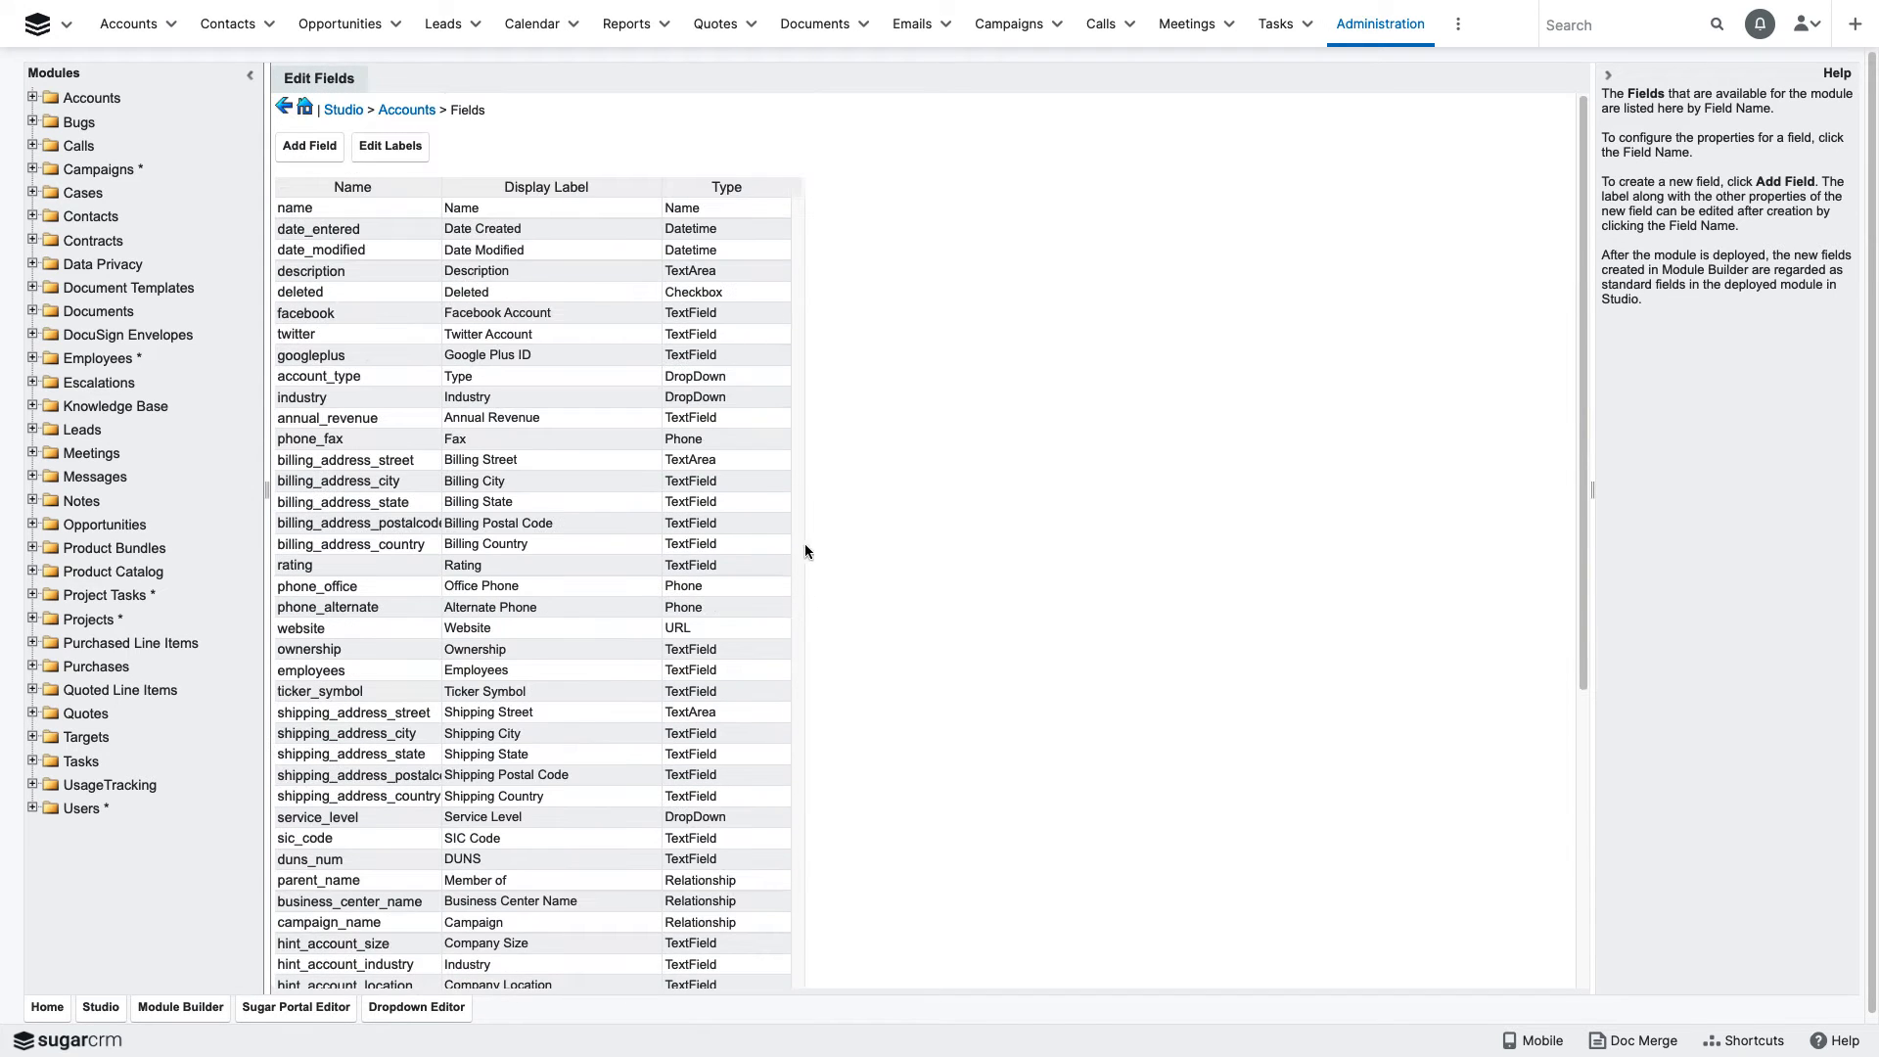
# - Start a new field for the Accounts module and set its data type to DropDown
pyautogui.click(308, 147)
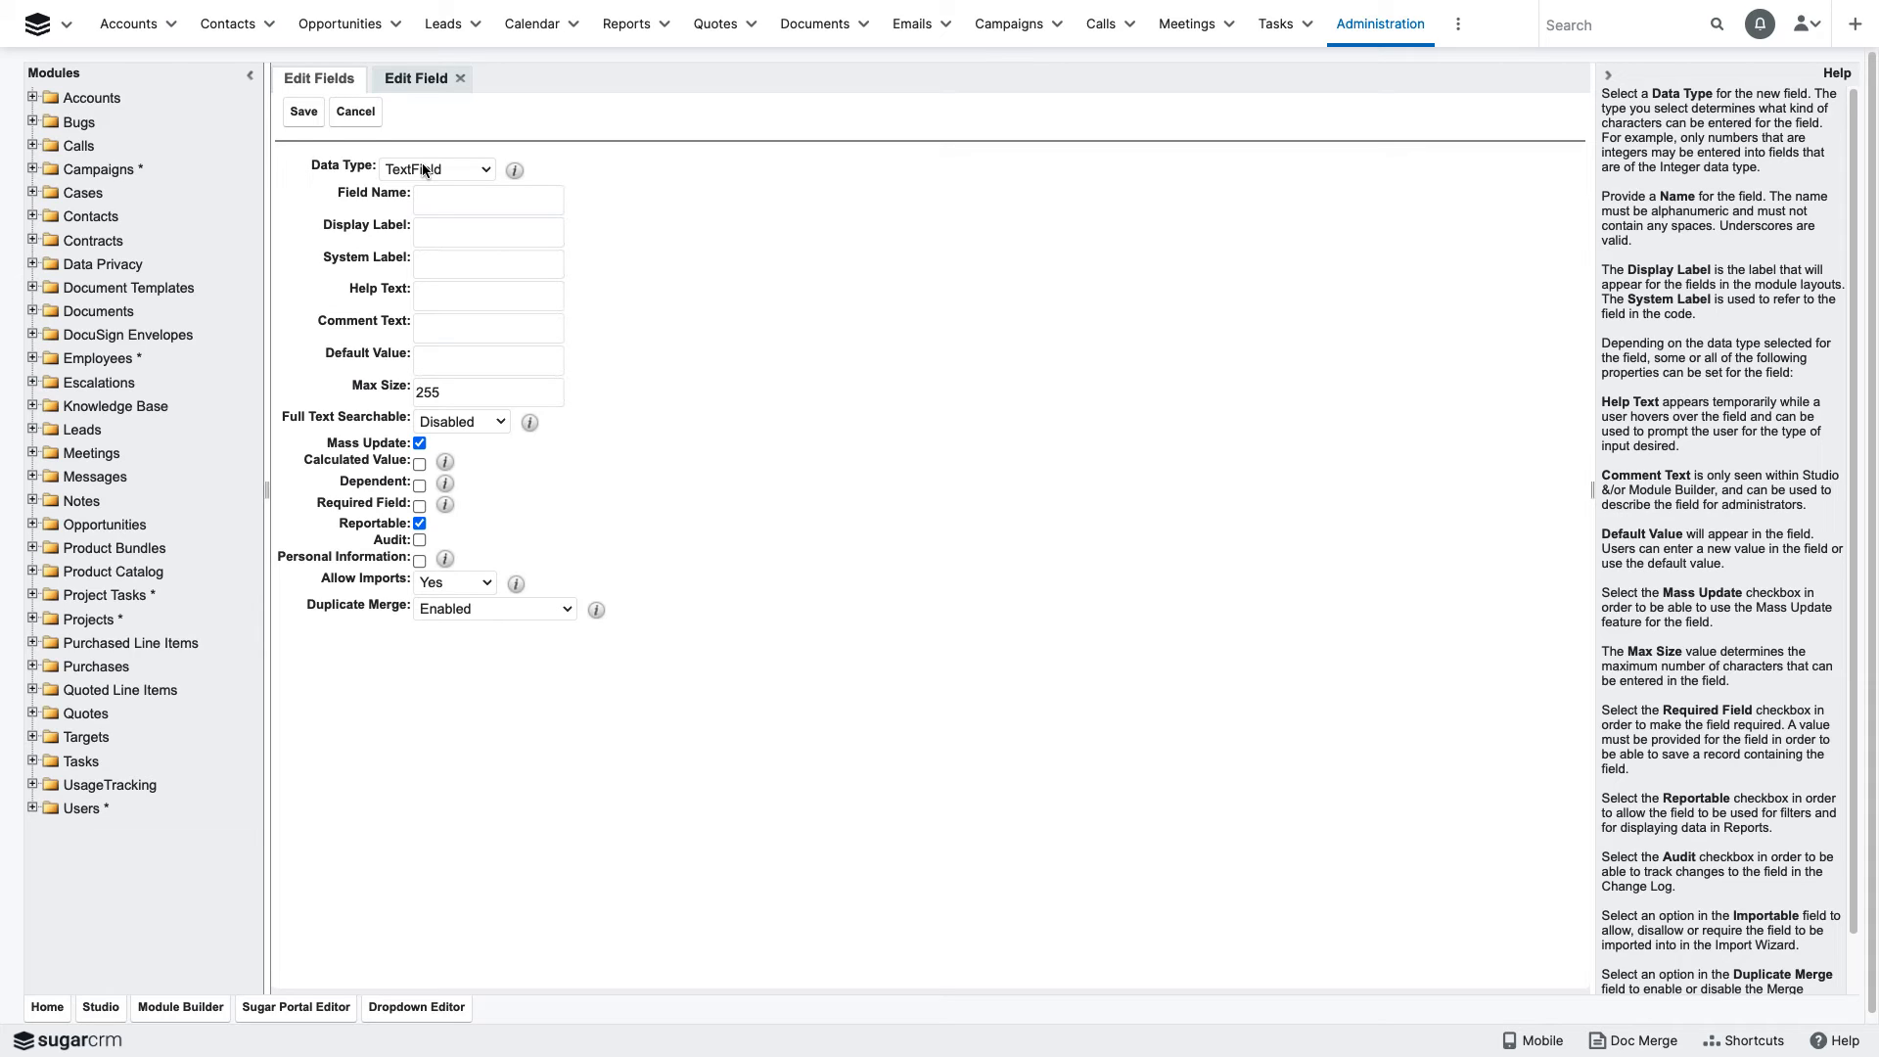
pyautogui.click(486, 173)
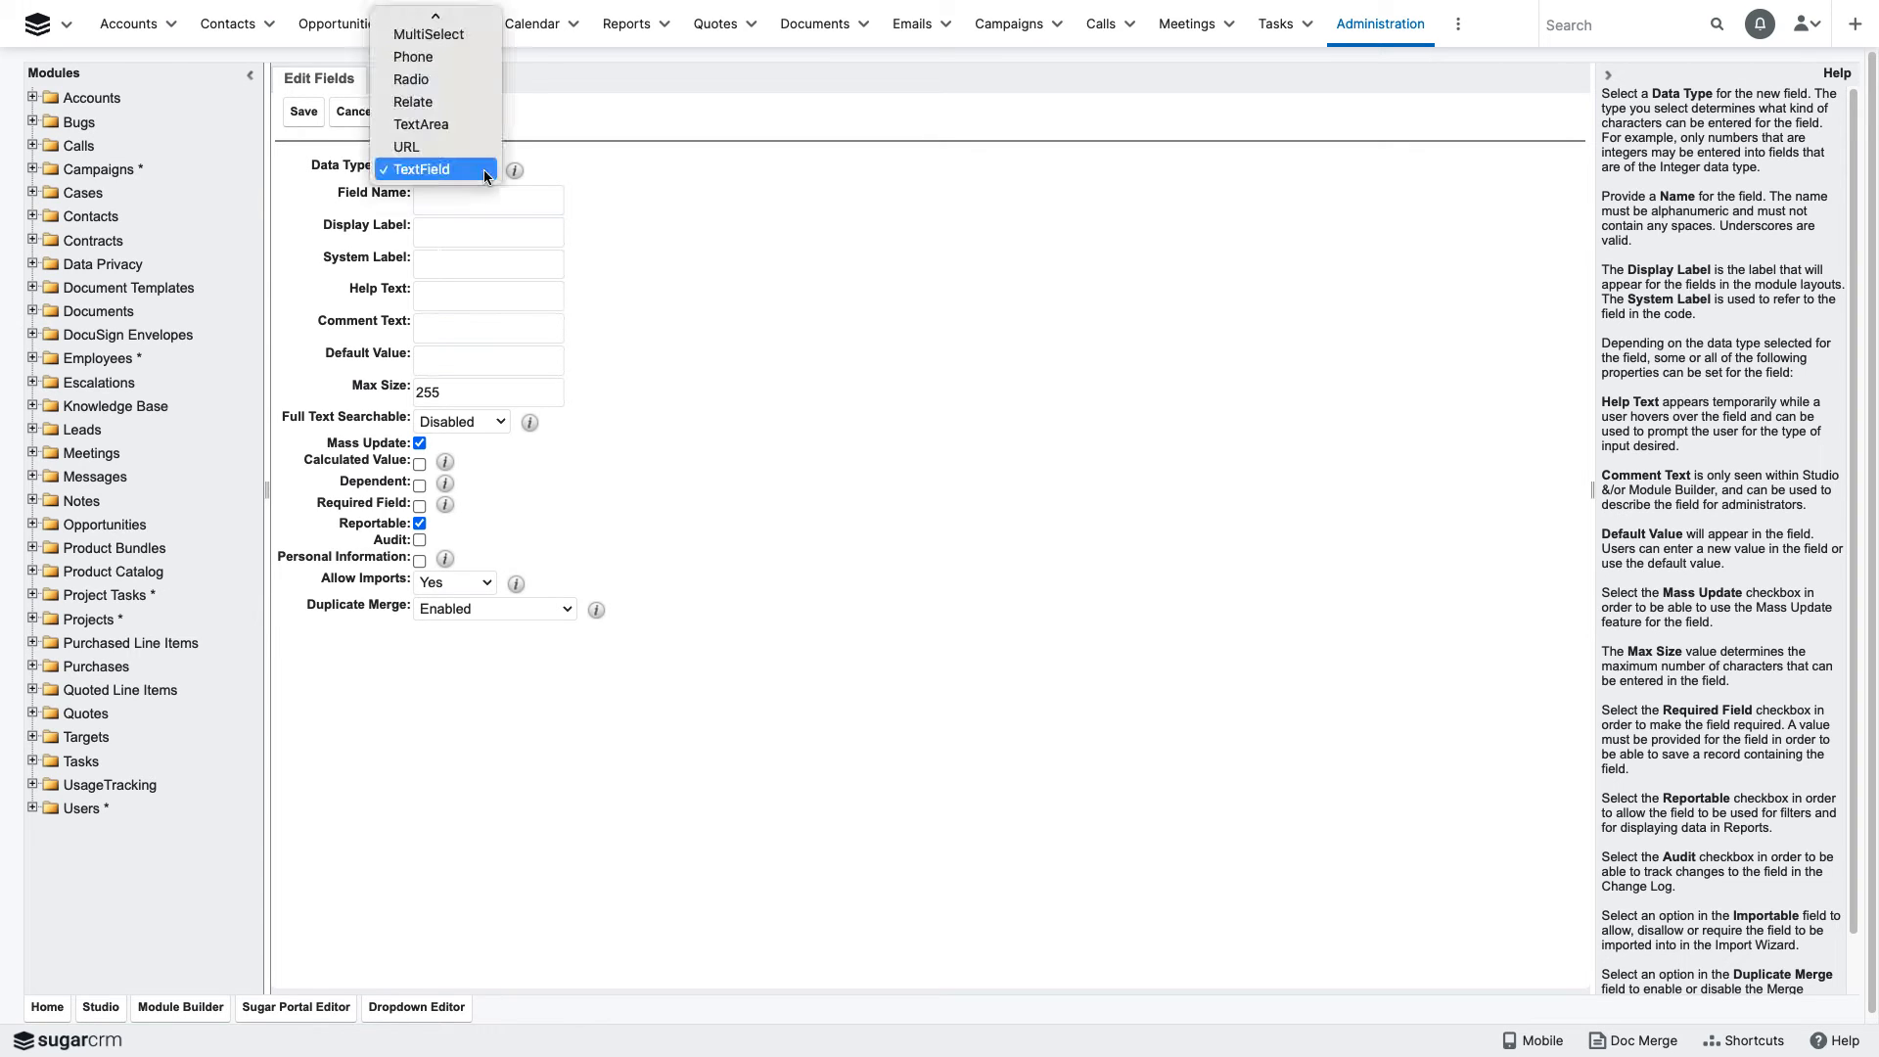
pyautogui.scroll(5, 483, 168)
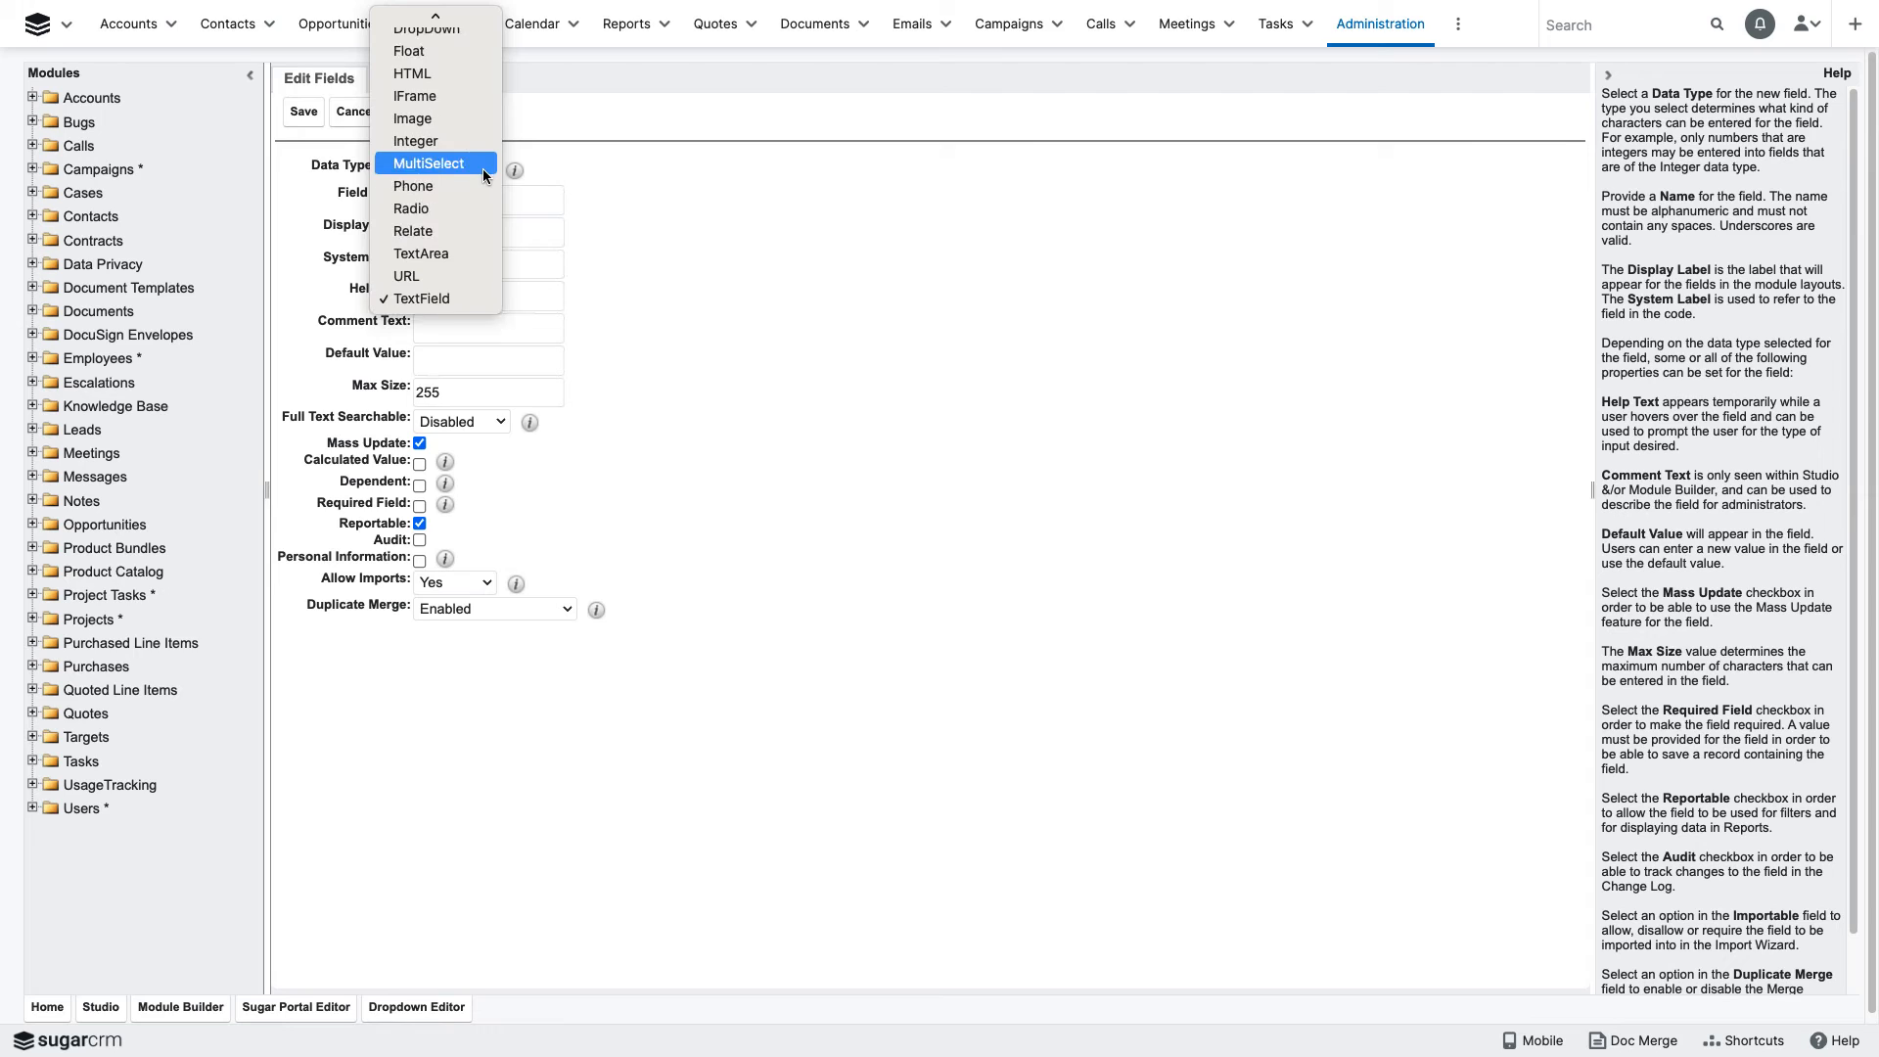
pyautogui.click(456, 222)
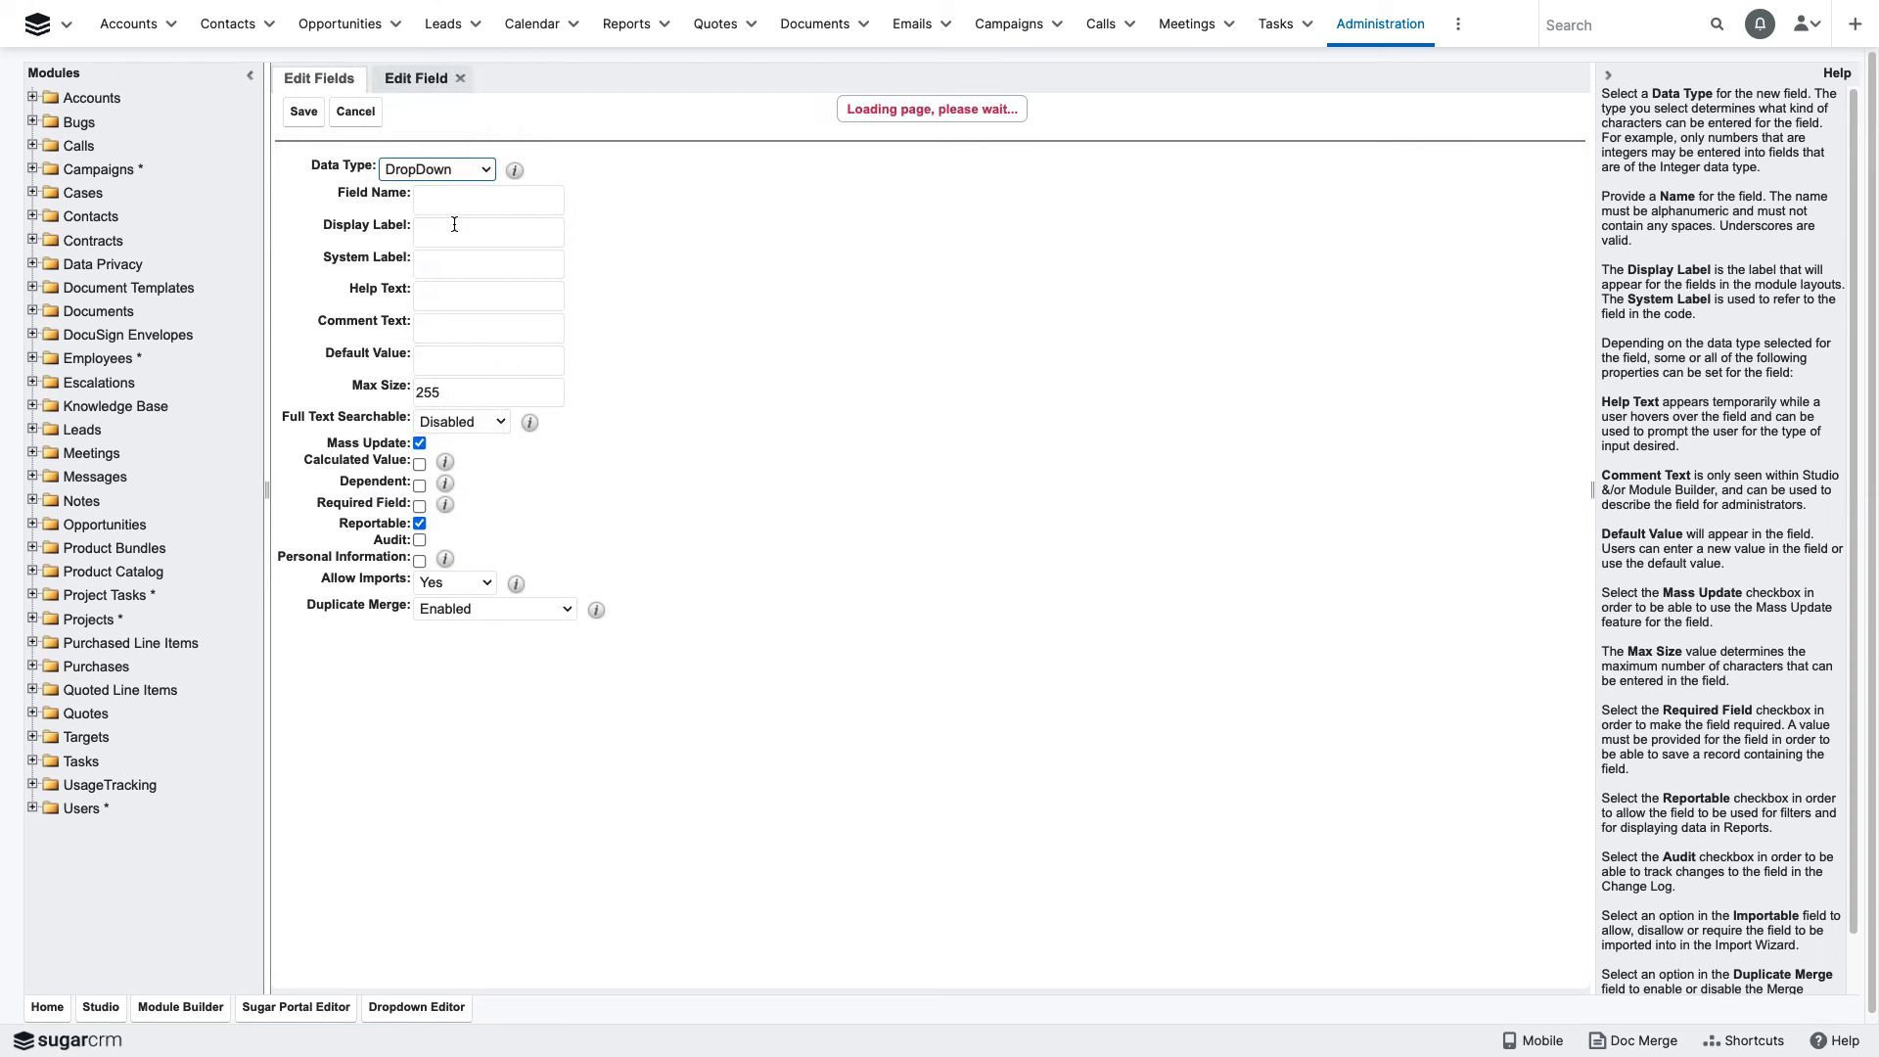
# - Set the new dropdown field's name to Account_Rating
pyautogui.click(445, 208)
pyautogui.write('Accou')
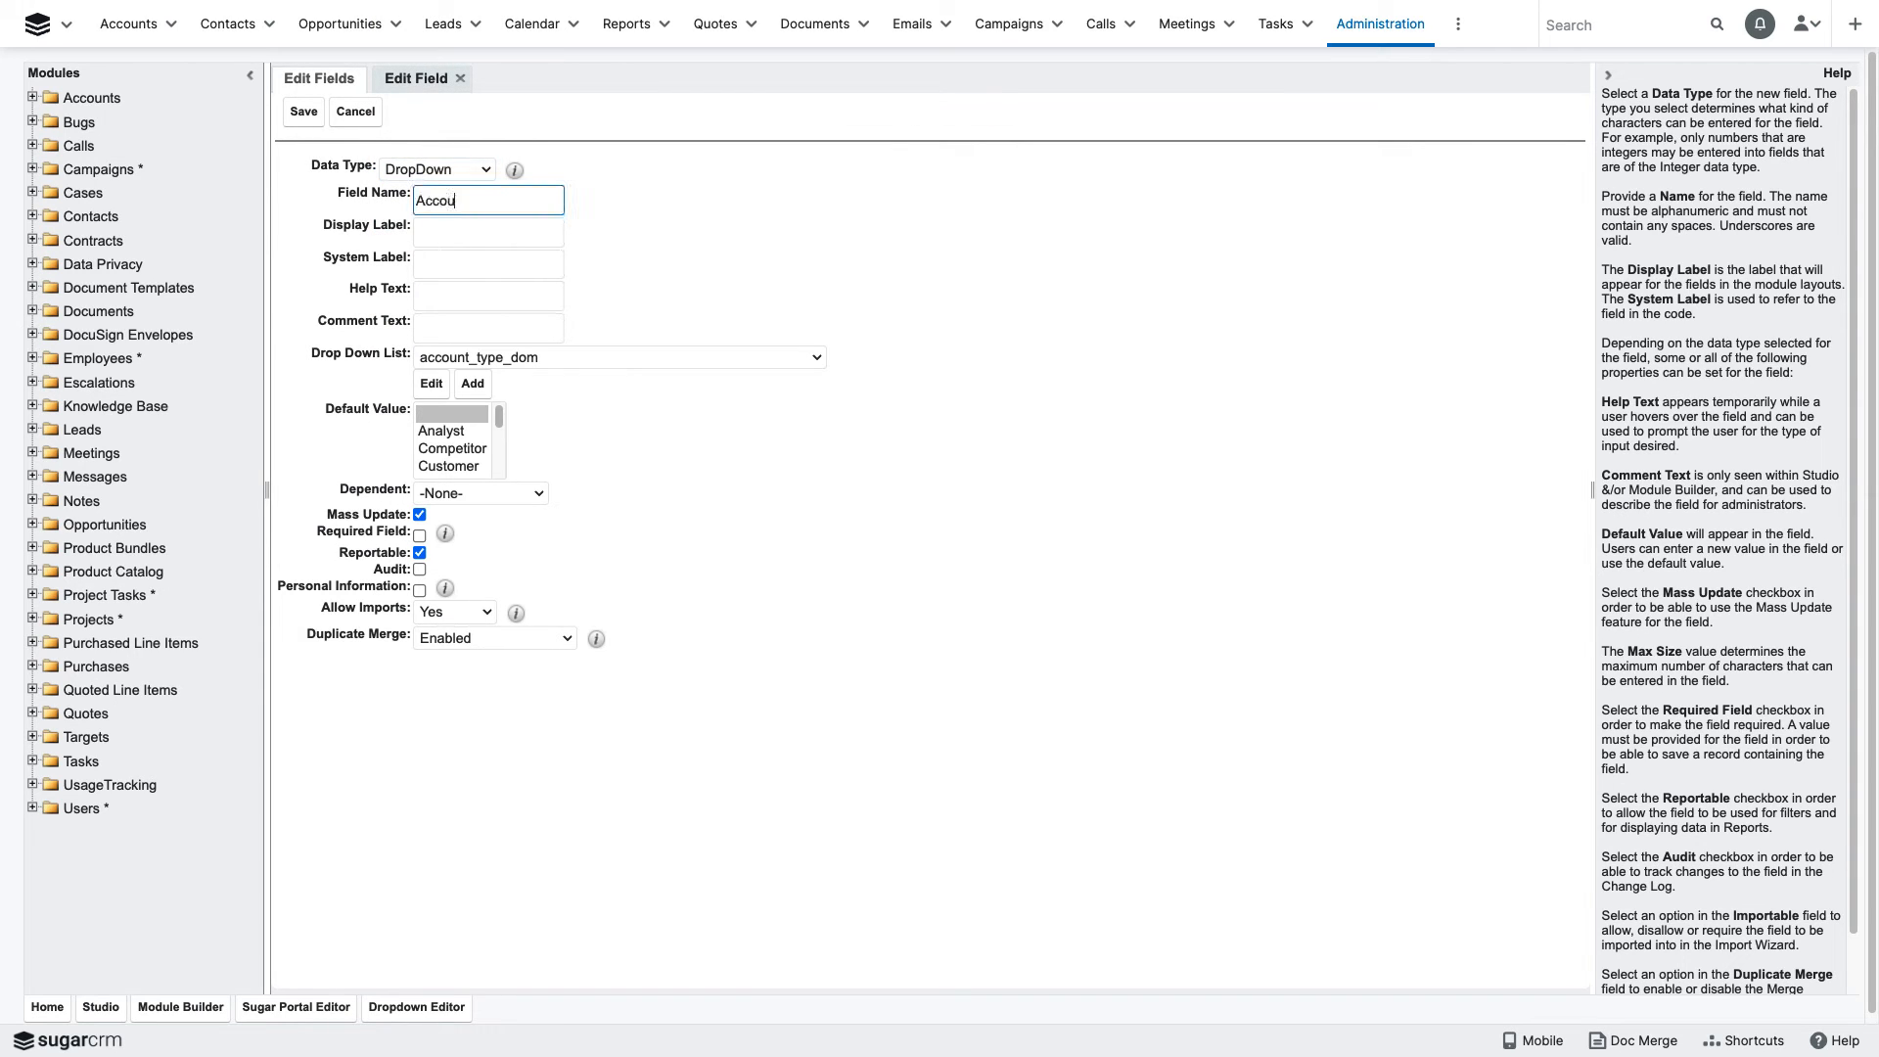
pyautogui.write('nt_Rating')
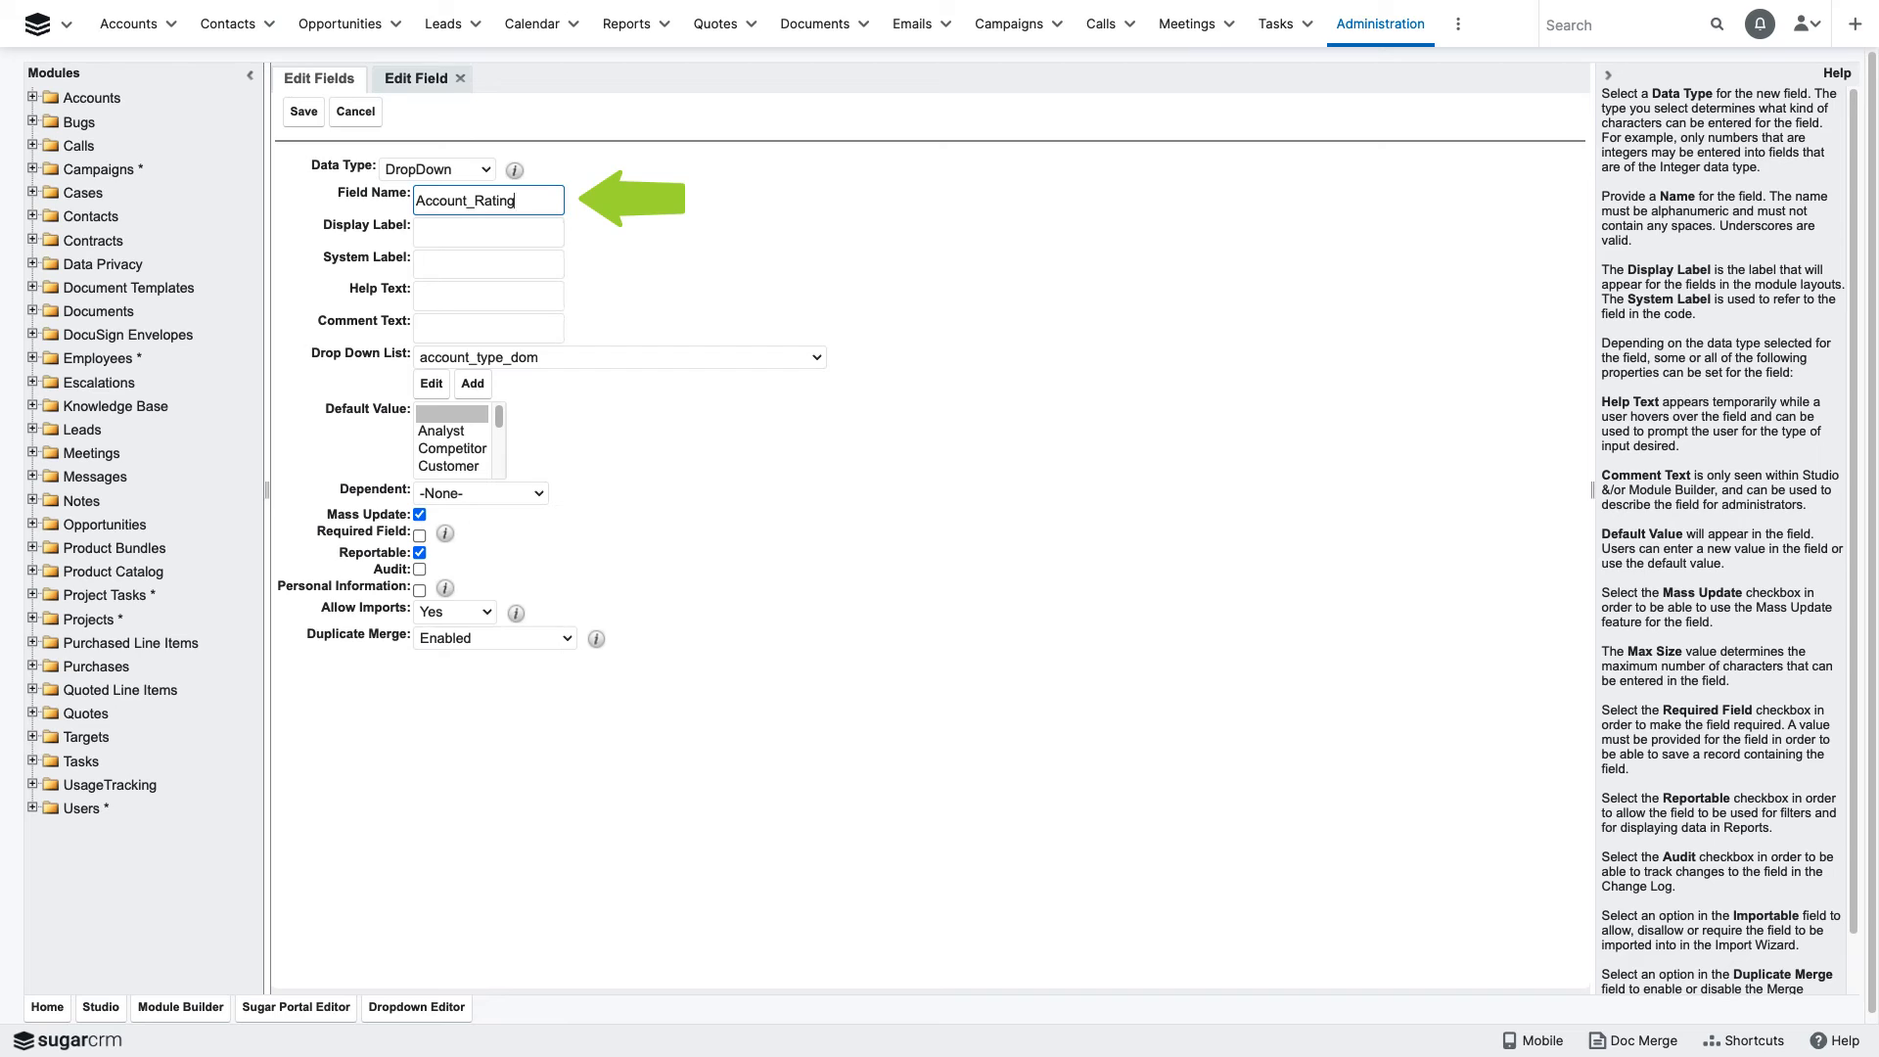
pyautogui.click(775, 267)
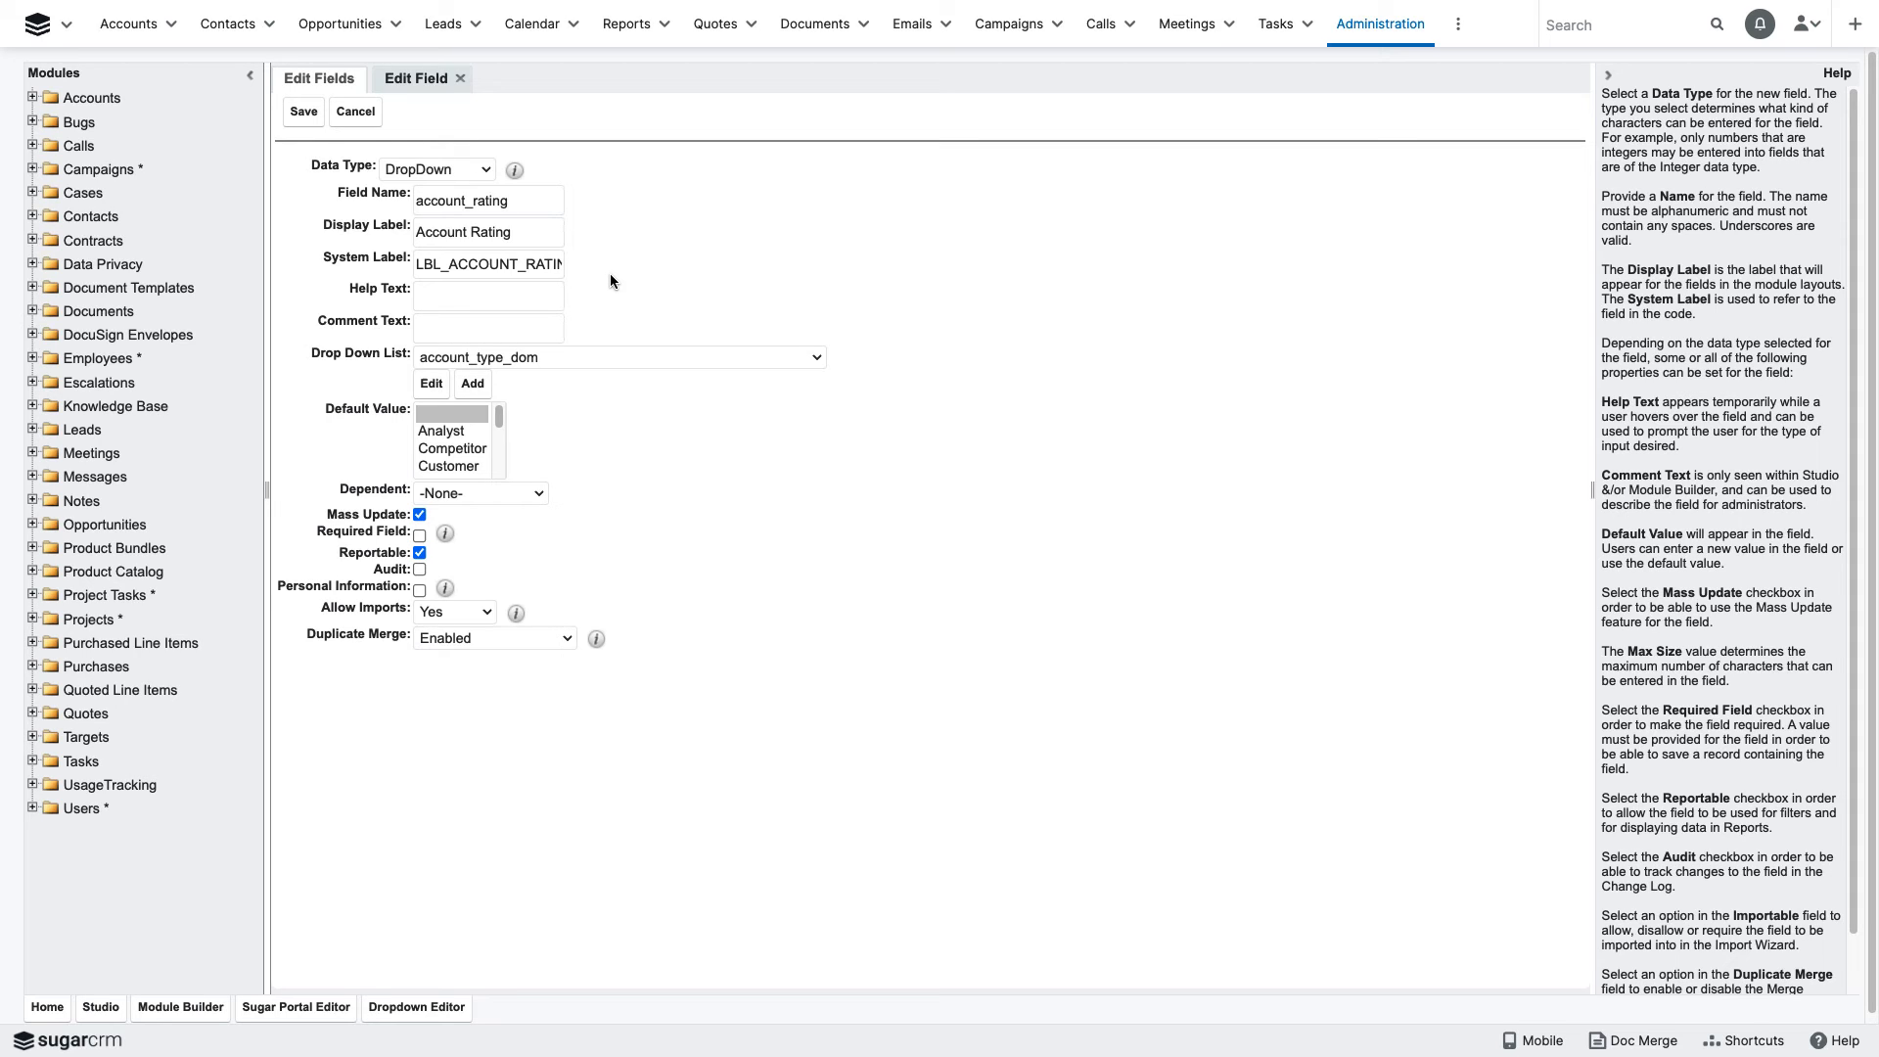
pyautogui.click(517, 234)
pyautogui.moveTo(517, 234); pyautogui.dragTo(412, 235)
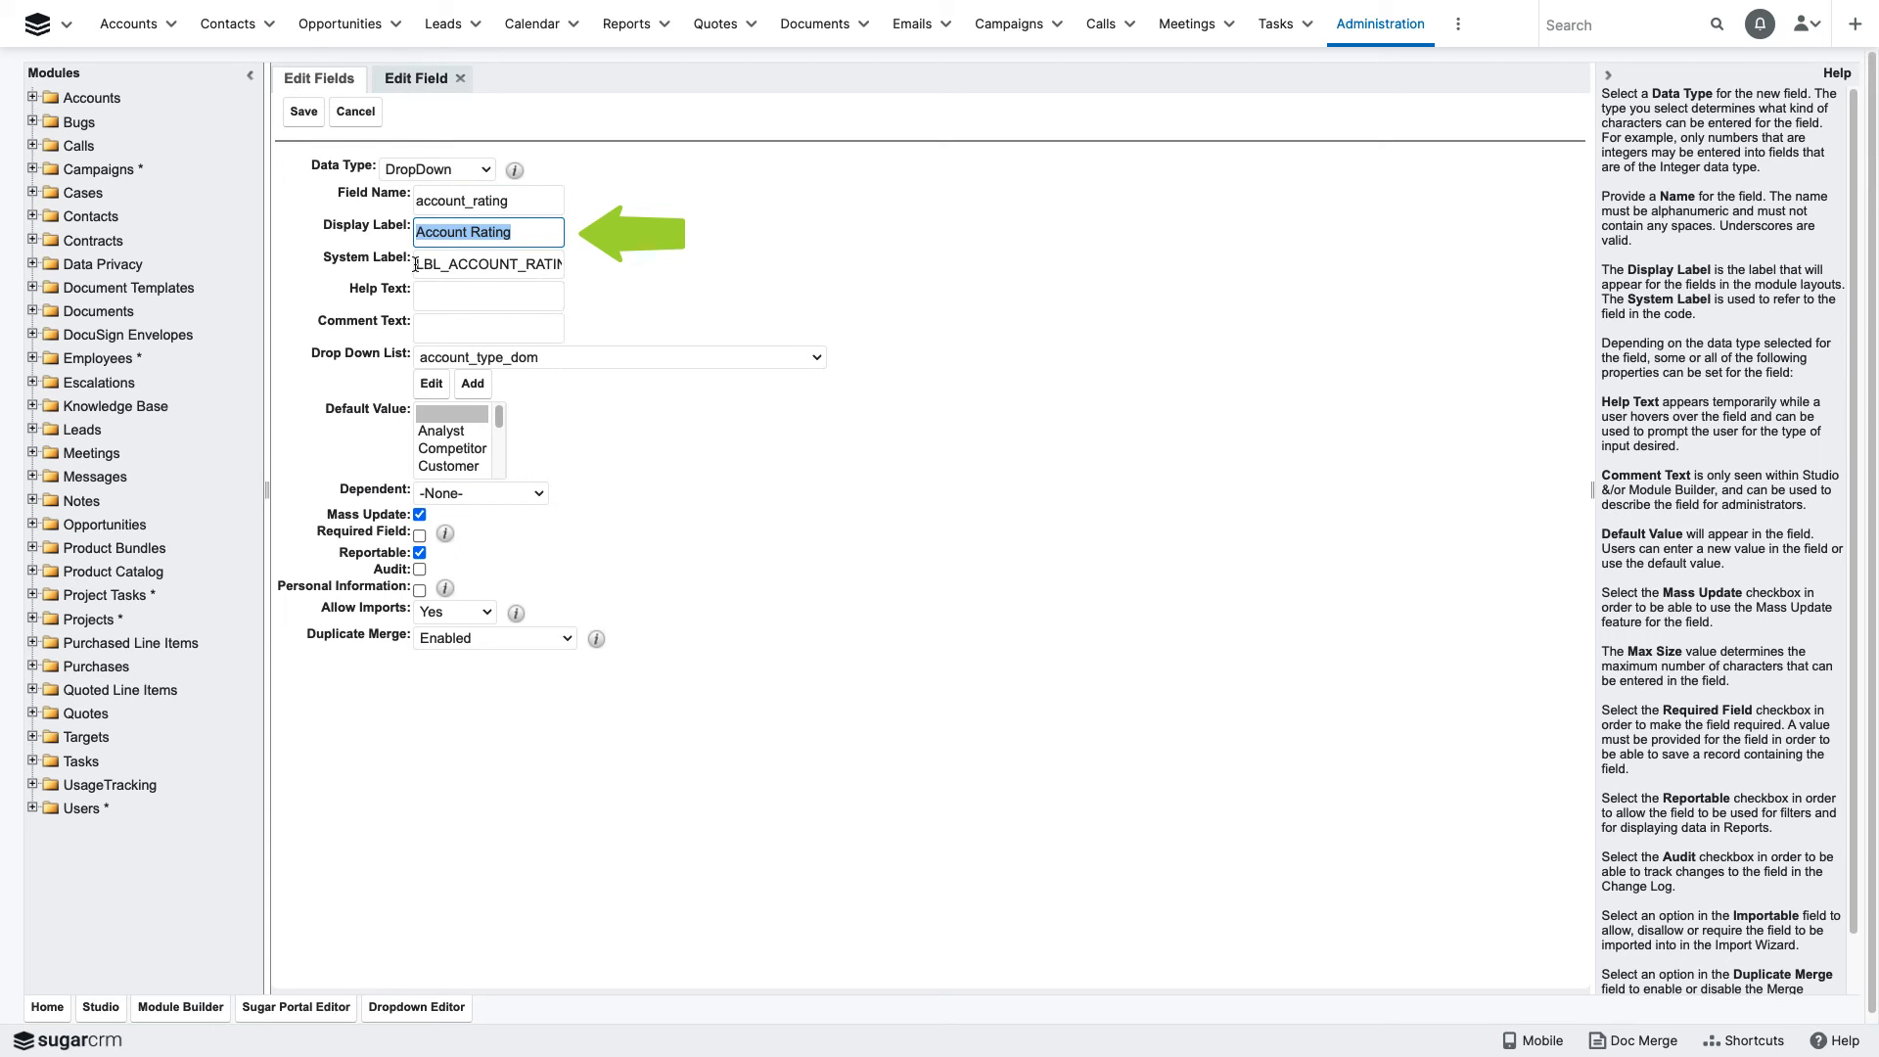
pyautogui.moveTo(415, 264); pyautogui.dragTo(574, 266)
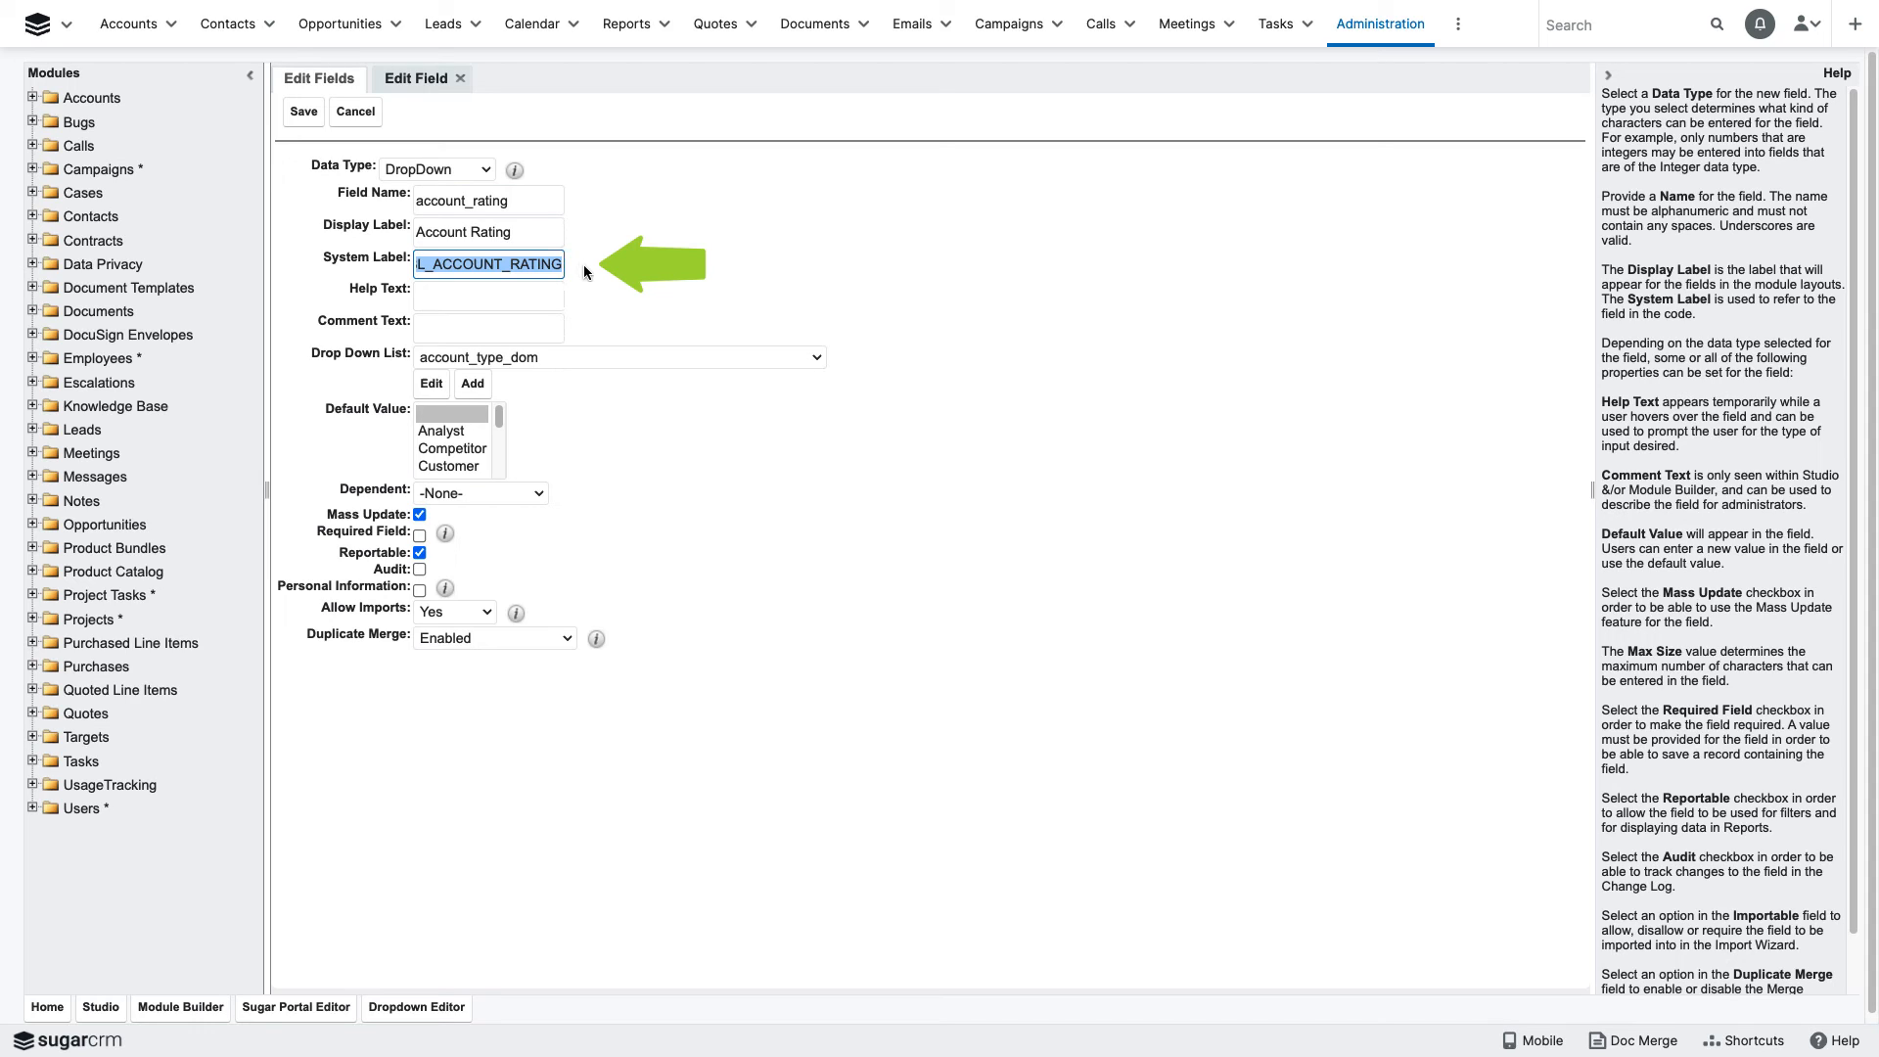
pyautogui.click(583, 265)
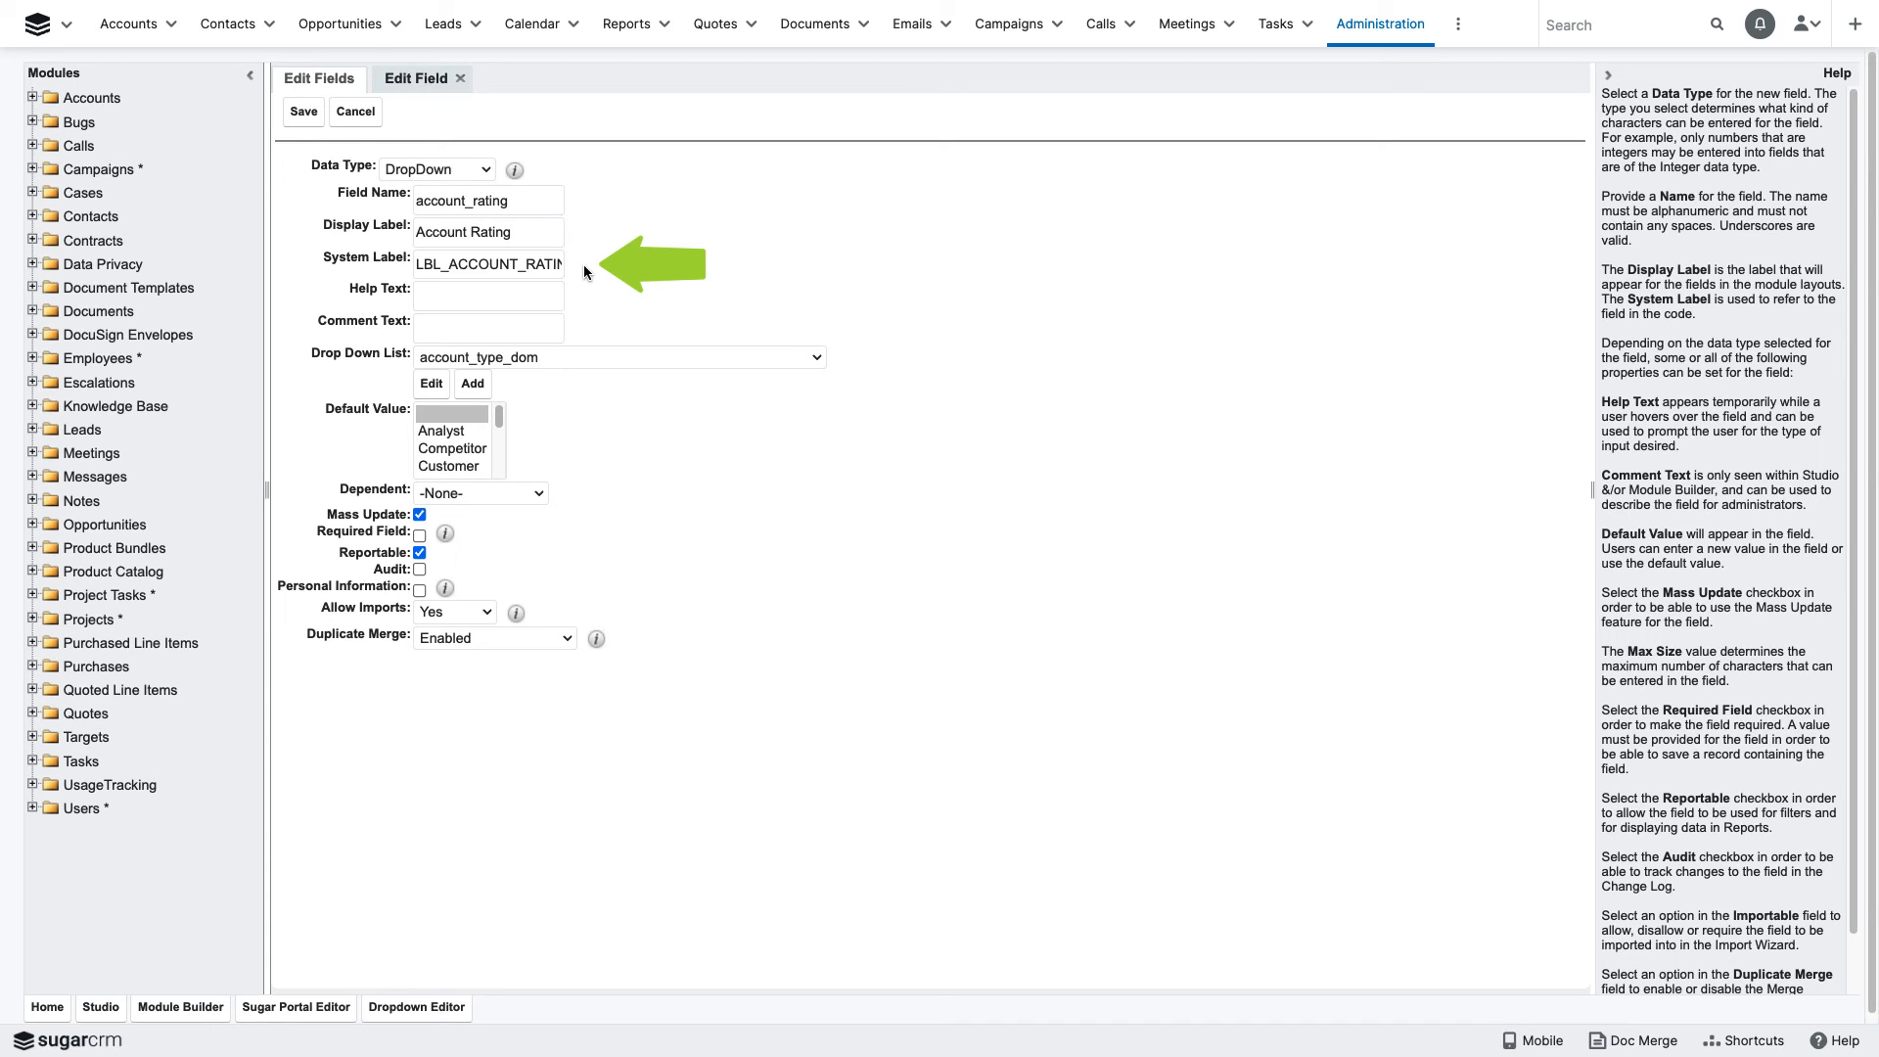
# - Set the help text to "enter the customer rating" and enter a comment naming the person in Sales who requested the field
pyautogui.click(533, 299)
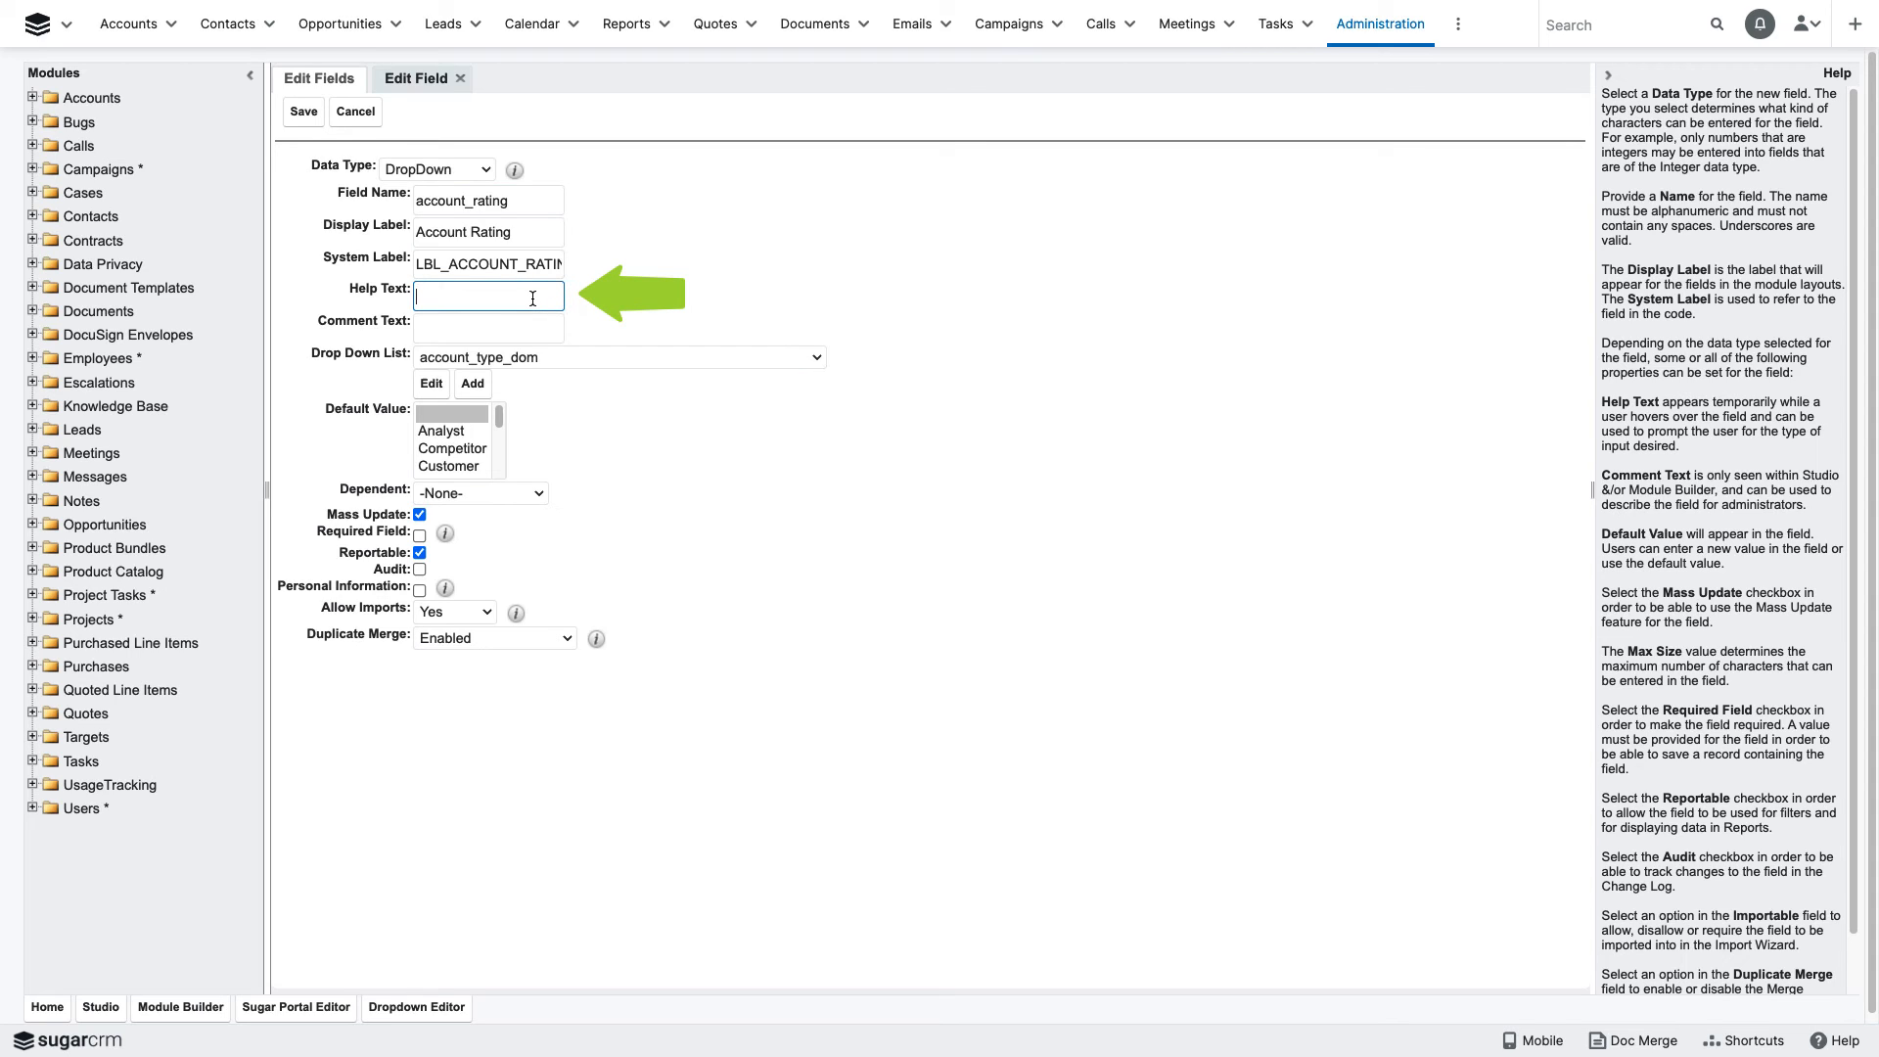
pyautogui.write('enter the customer rating')
pyautogui.click(513, 324)
pyautogui.write('req')
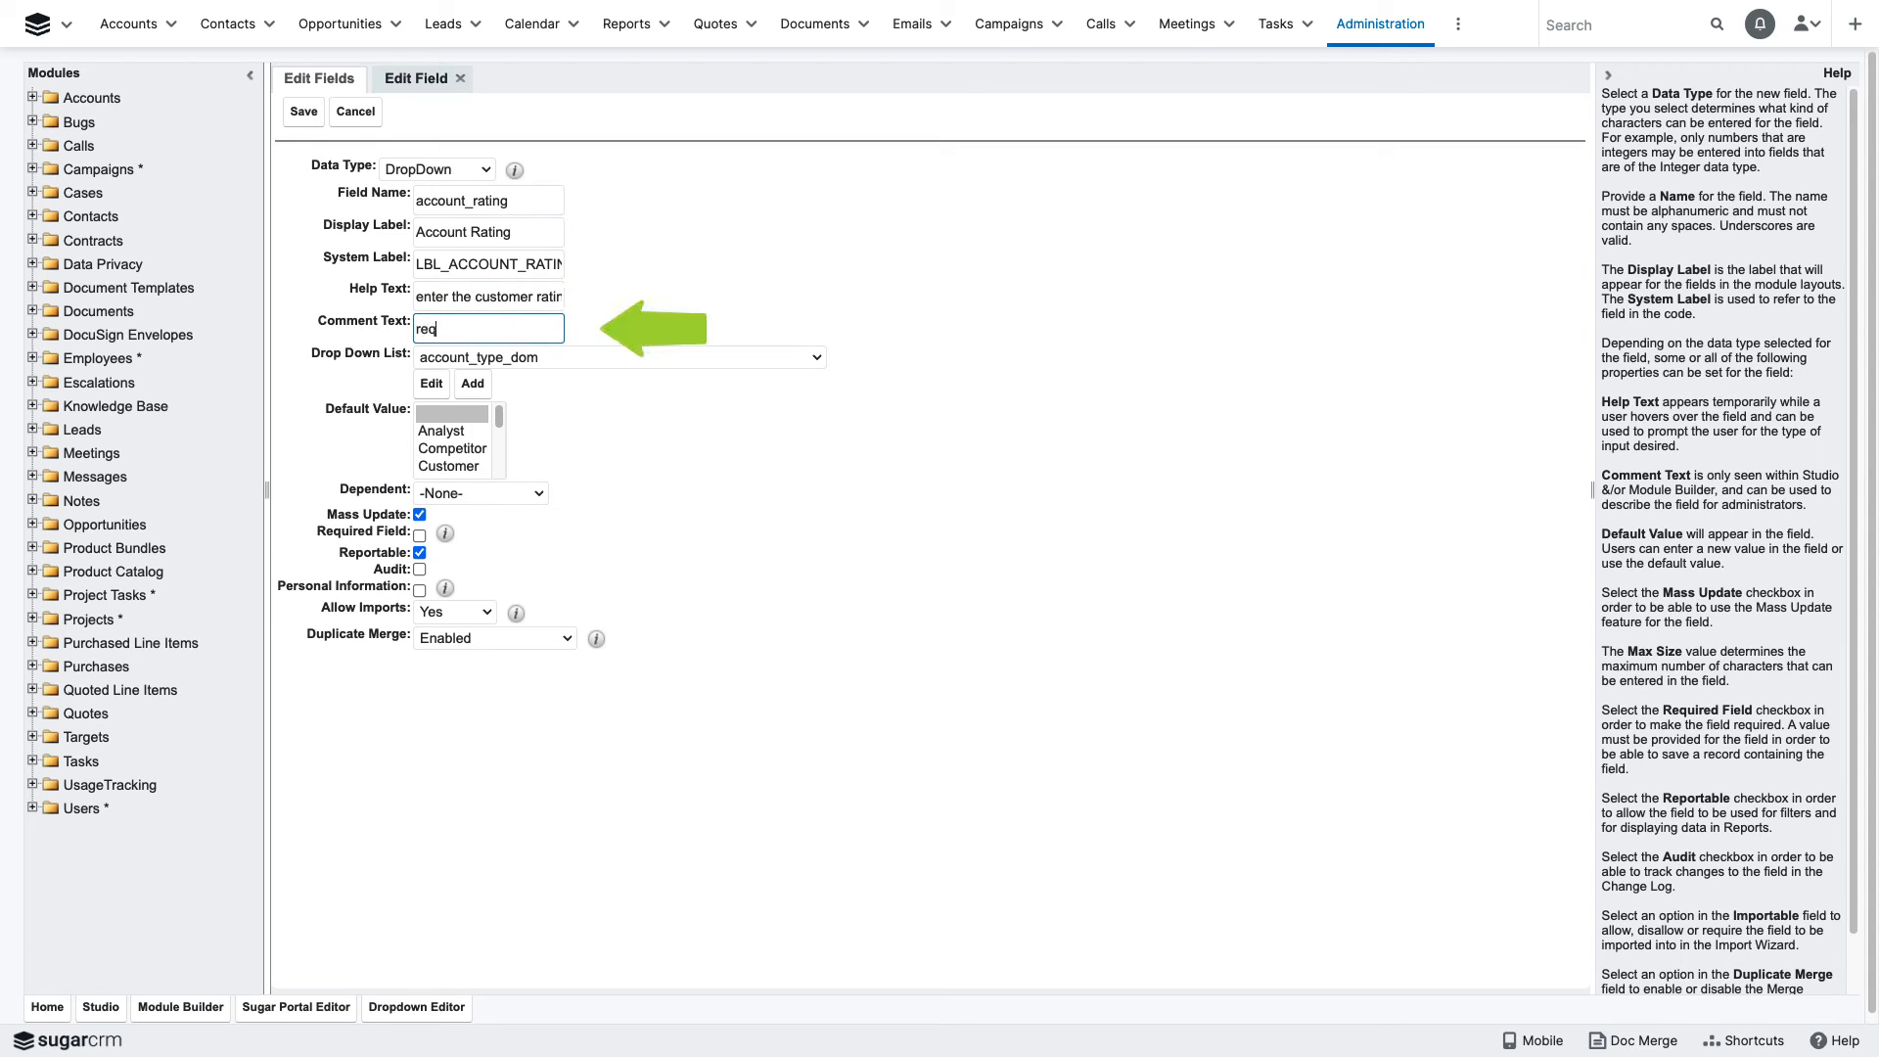
pyautogui.write('uested by Joe in Sales')
pyautogui.click(626, 389)
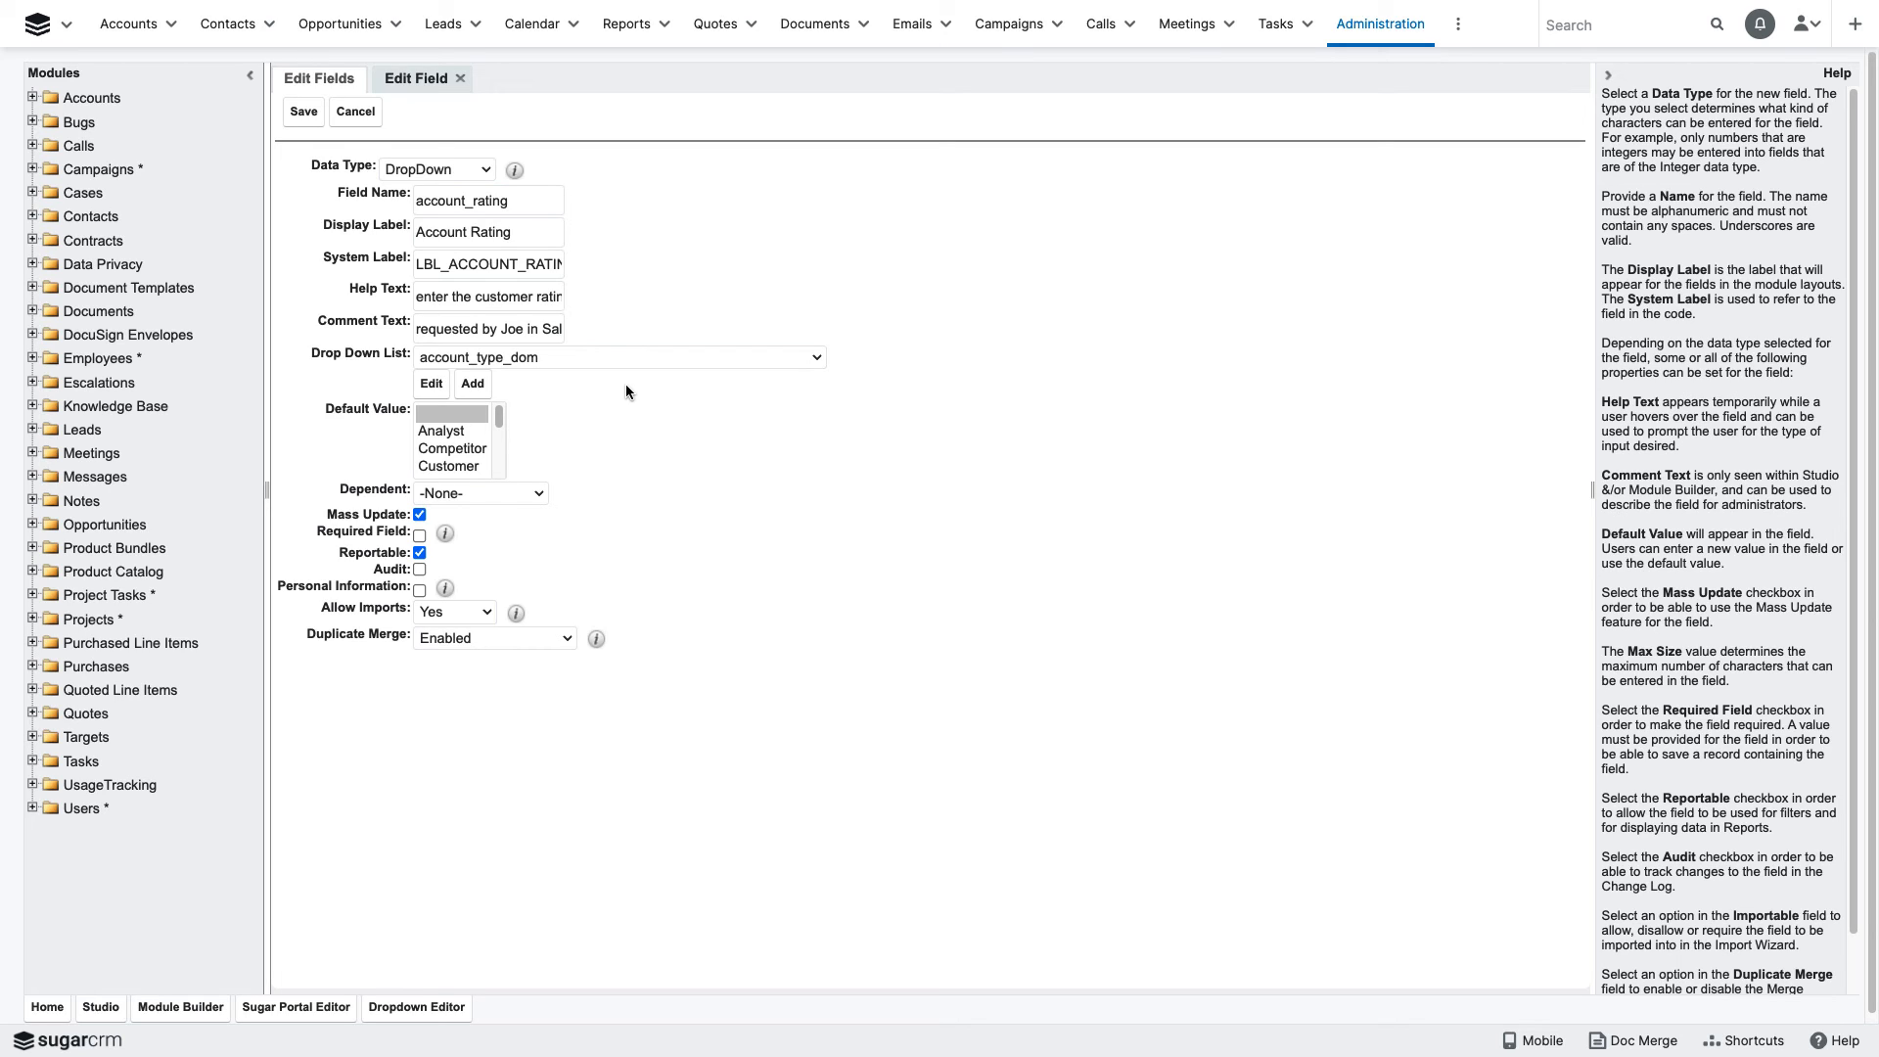
# - Create a new dropdown list for the field and add an item with name and display label Gold
pyautogui.click(472, 383)
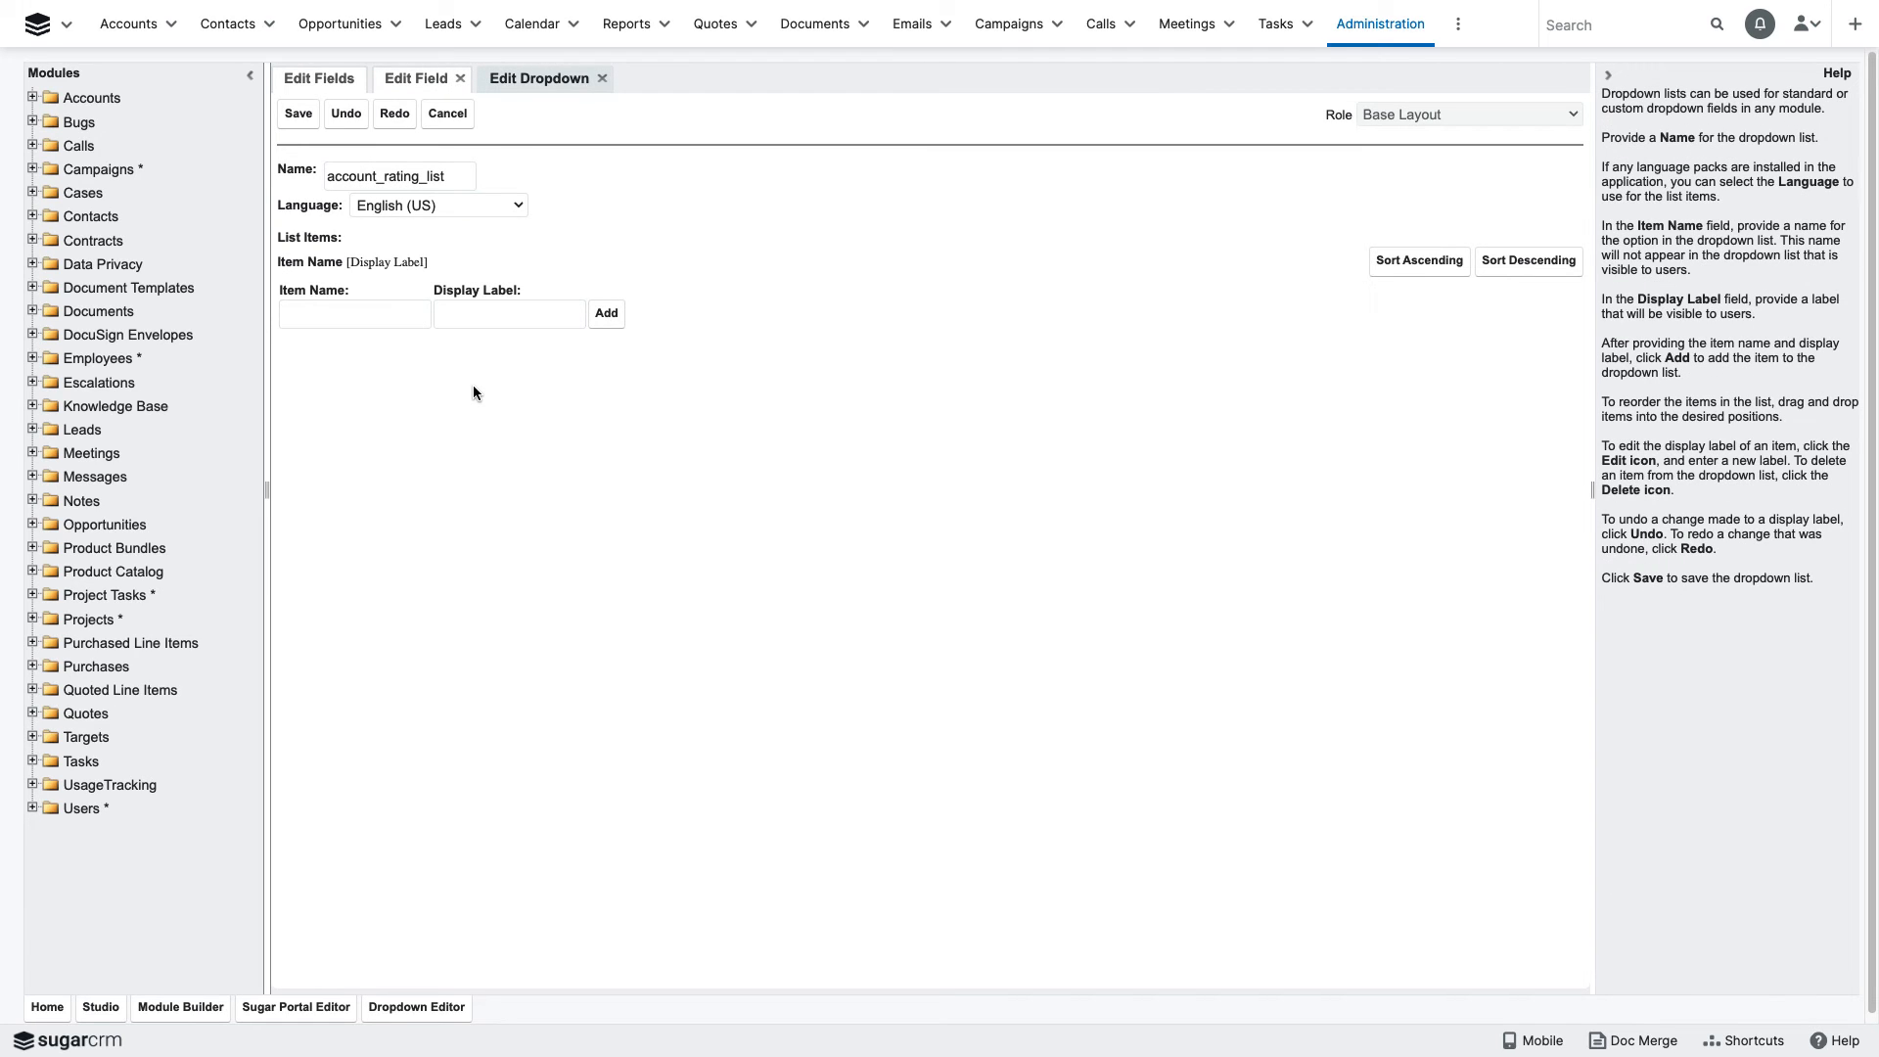
pyautogui.click(390, 314)
pyautogui.write('Gold')
pyautogui.press('Tab')
pyautogui.write('Gold')
pyautogui.press('Return')
# - Add a list item with the name and display label Silver
pyautogui.write('Sil')
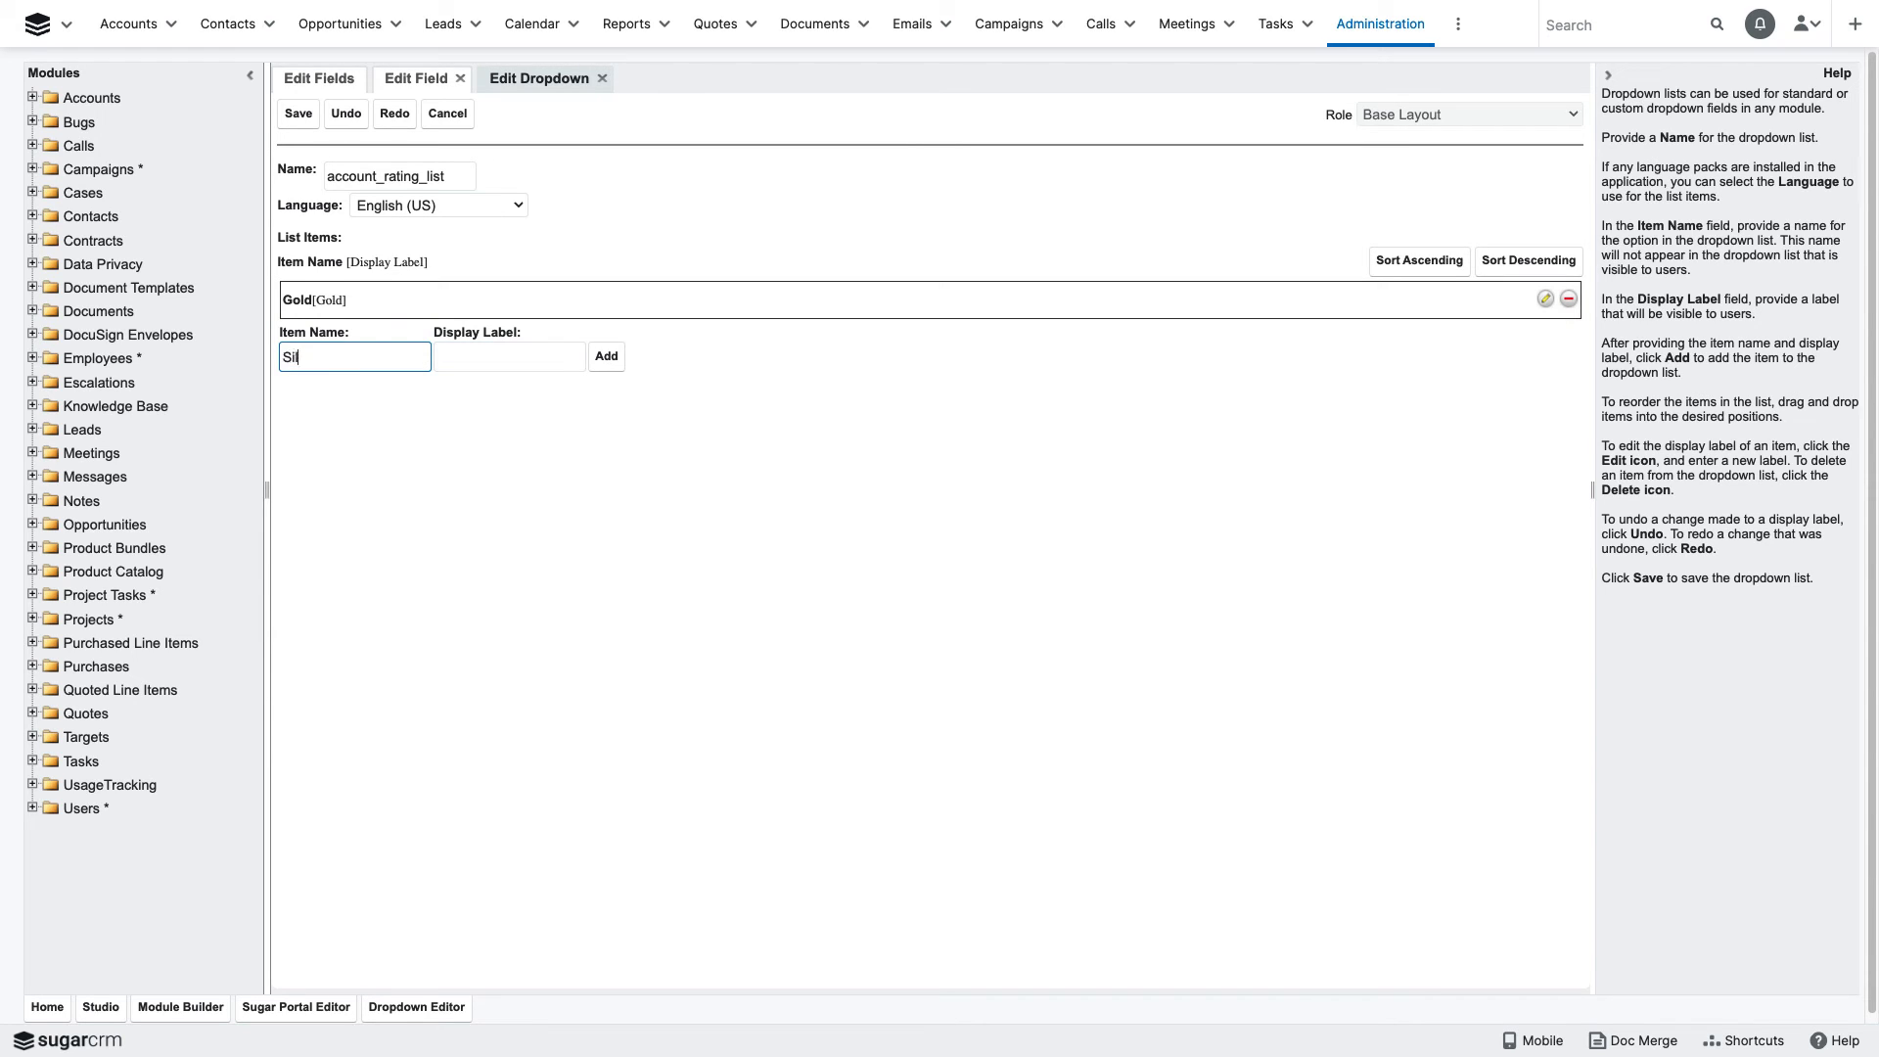
pyautogui.write('ver')
pyautogui.press('Tab')
pyautogui.write('Silver')
pyautogui.click(605, 358)
# - Add a list item with the name and display label Bronze
pyautogui.write('b')
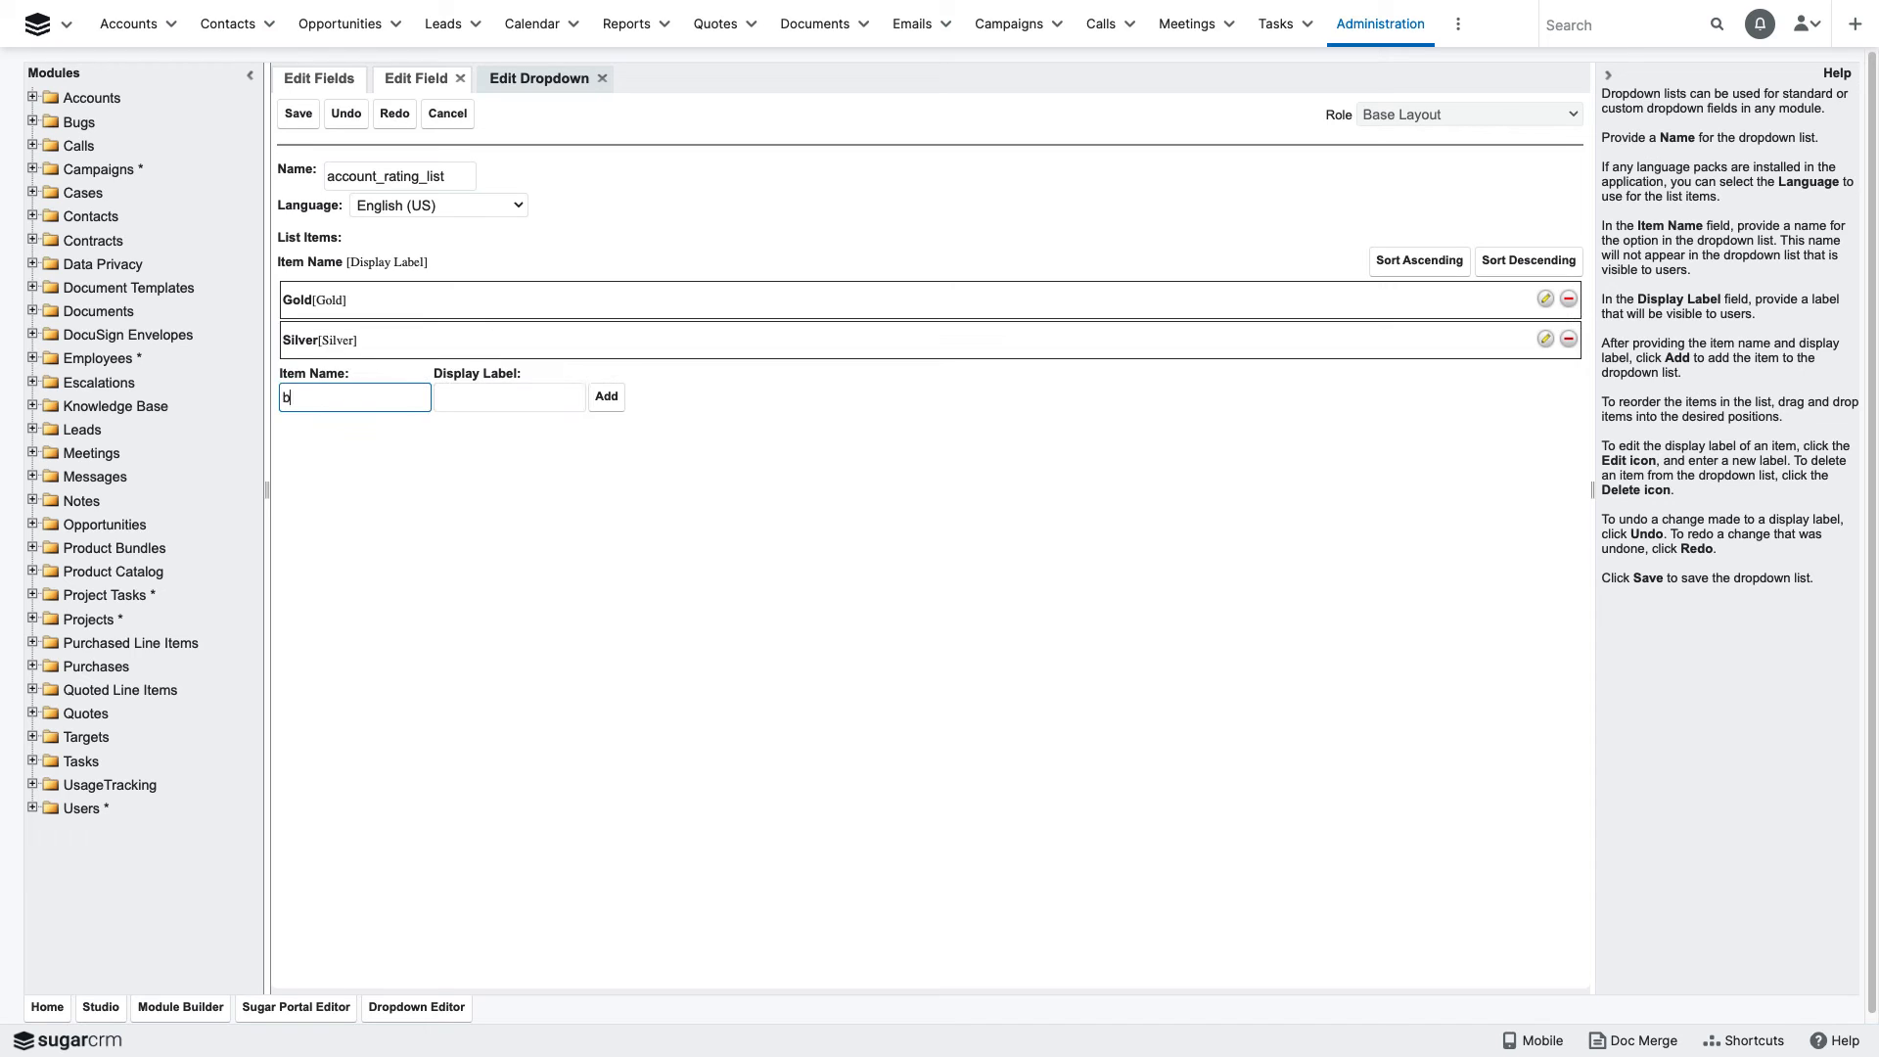
pyautogui.write('Bronze')
pyautogui.press('Tab')
pyautogui.write('Bronze')
pyautogui.press('Tab')
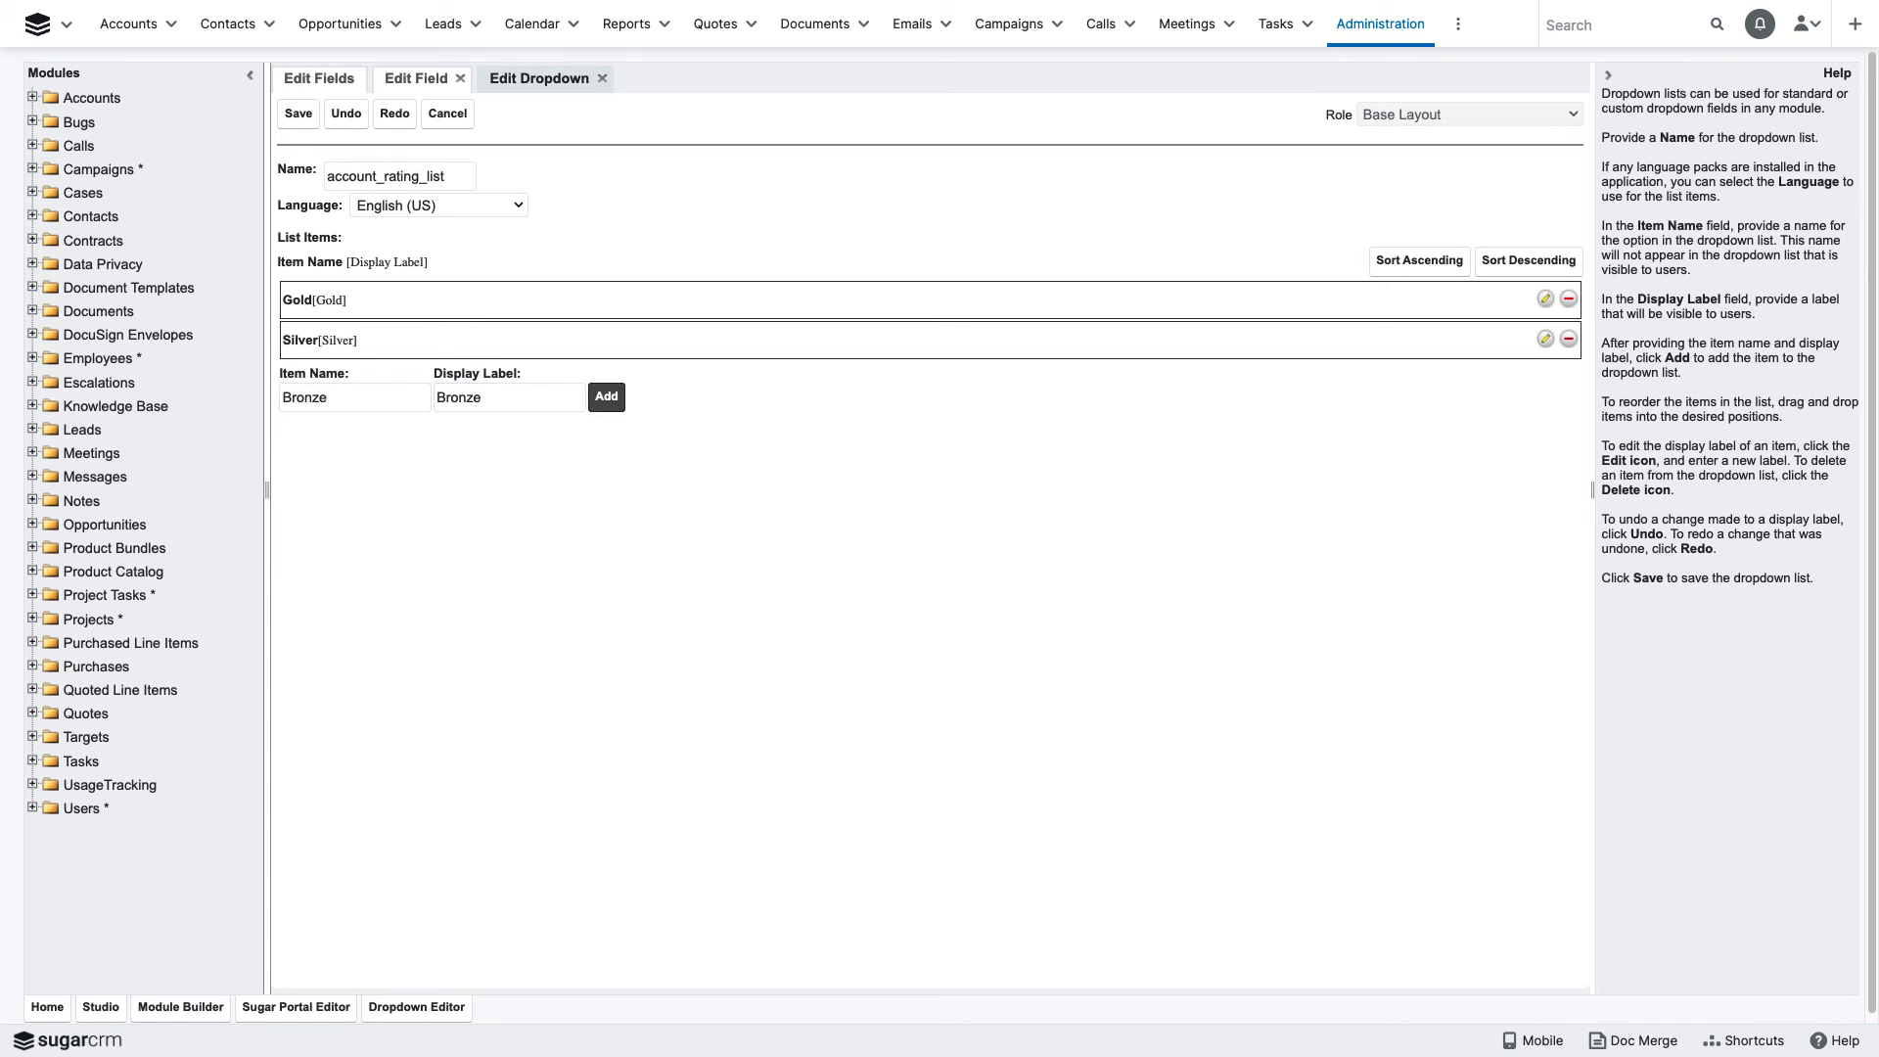
pyautogui.press('Return')
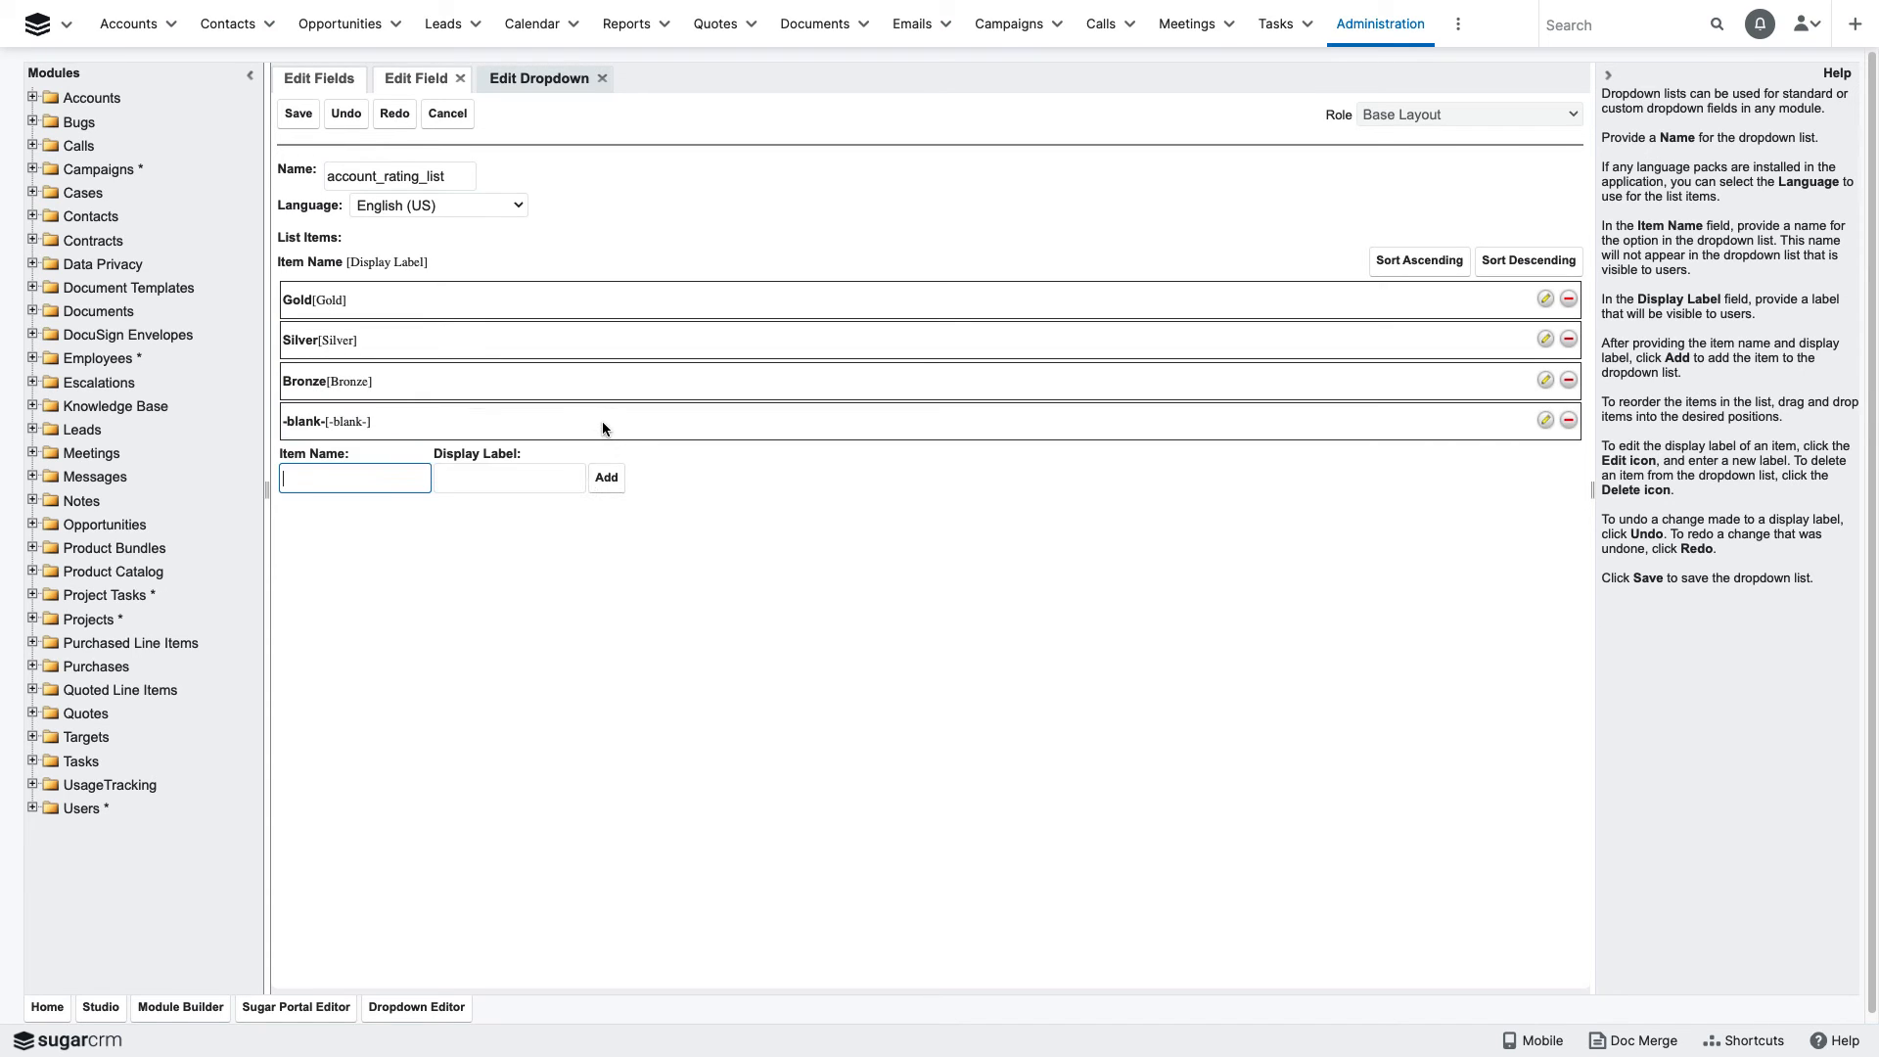
# - Add a blank item, place it first in the list above Gold, and save the dropdown list
pyautogui.click(606, 435)
pyautogui.moveTo(311, 420); pyautogui.dragTo(333, 305)
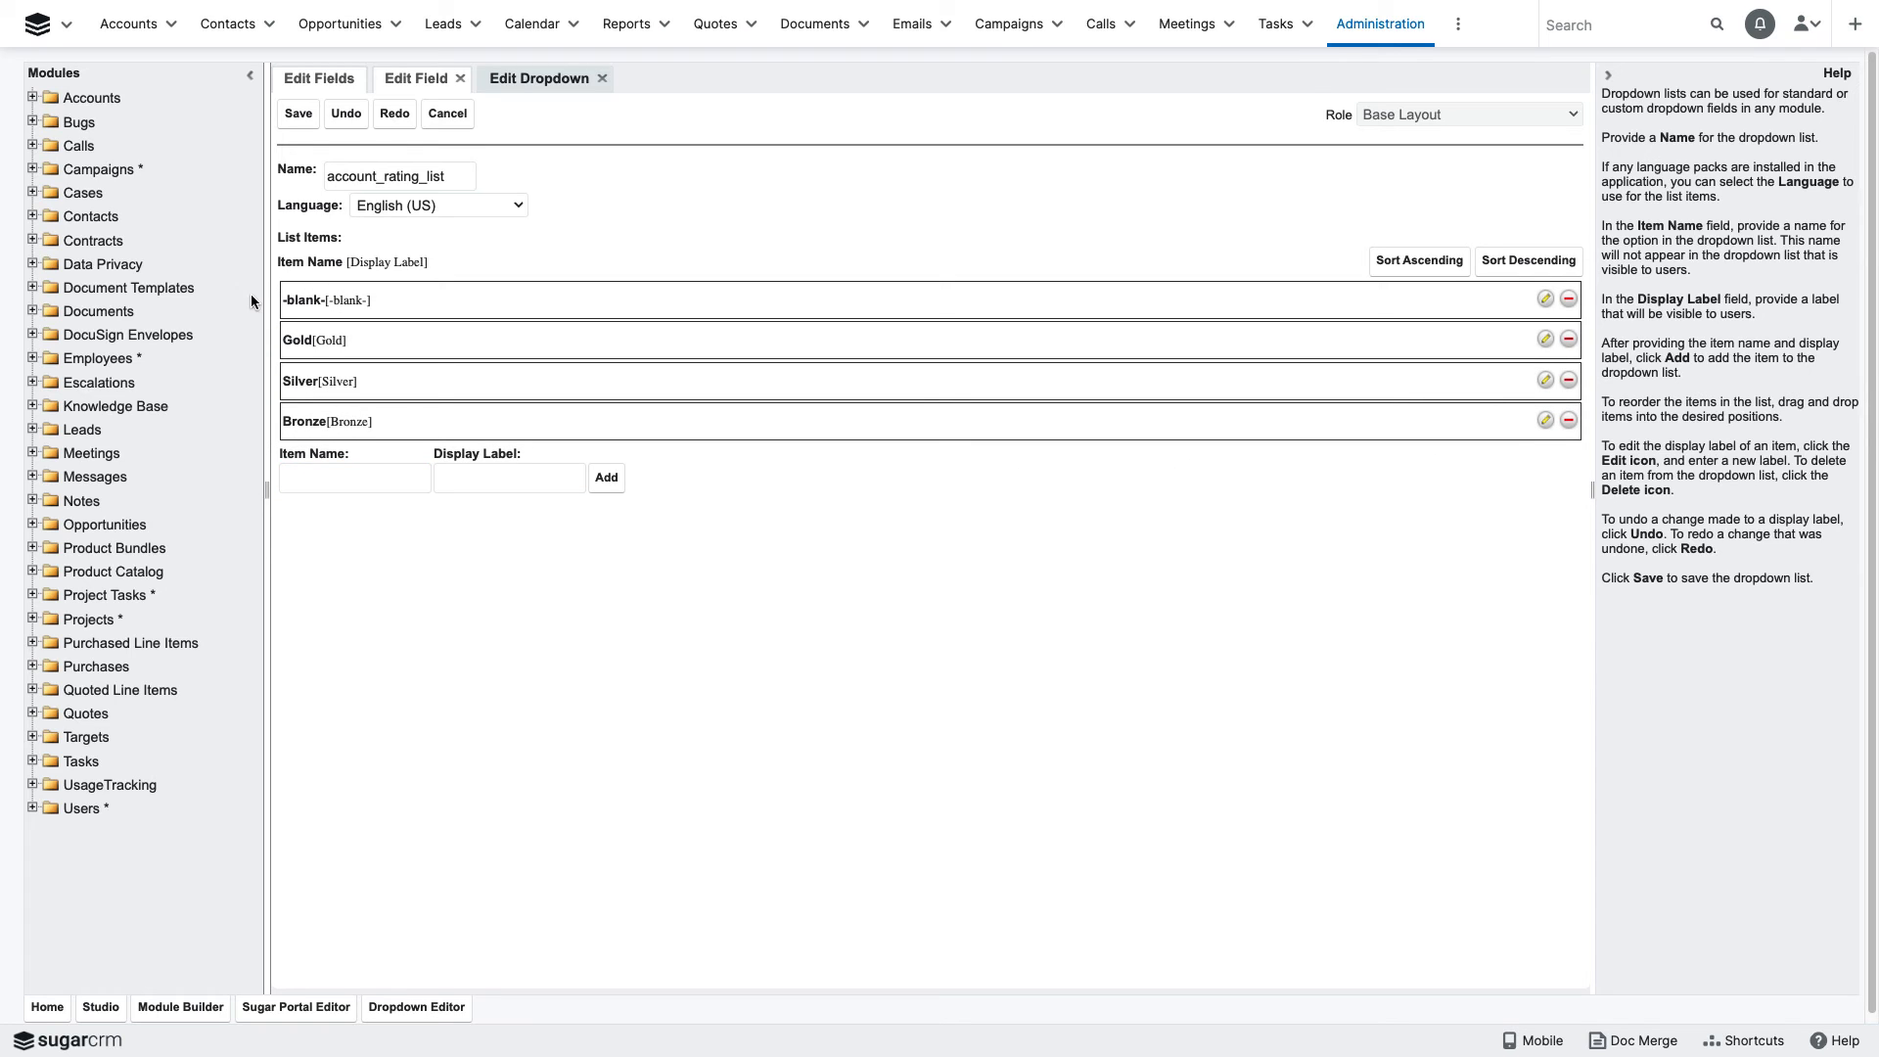
pyautogui.click(300, 115)
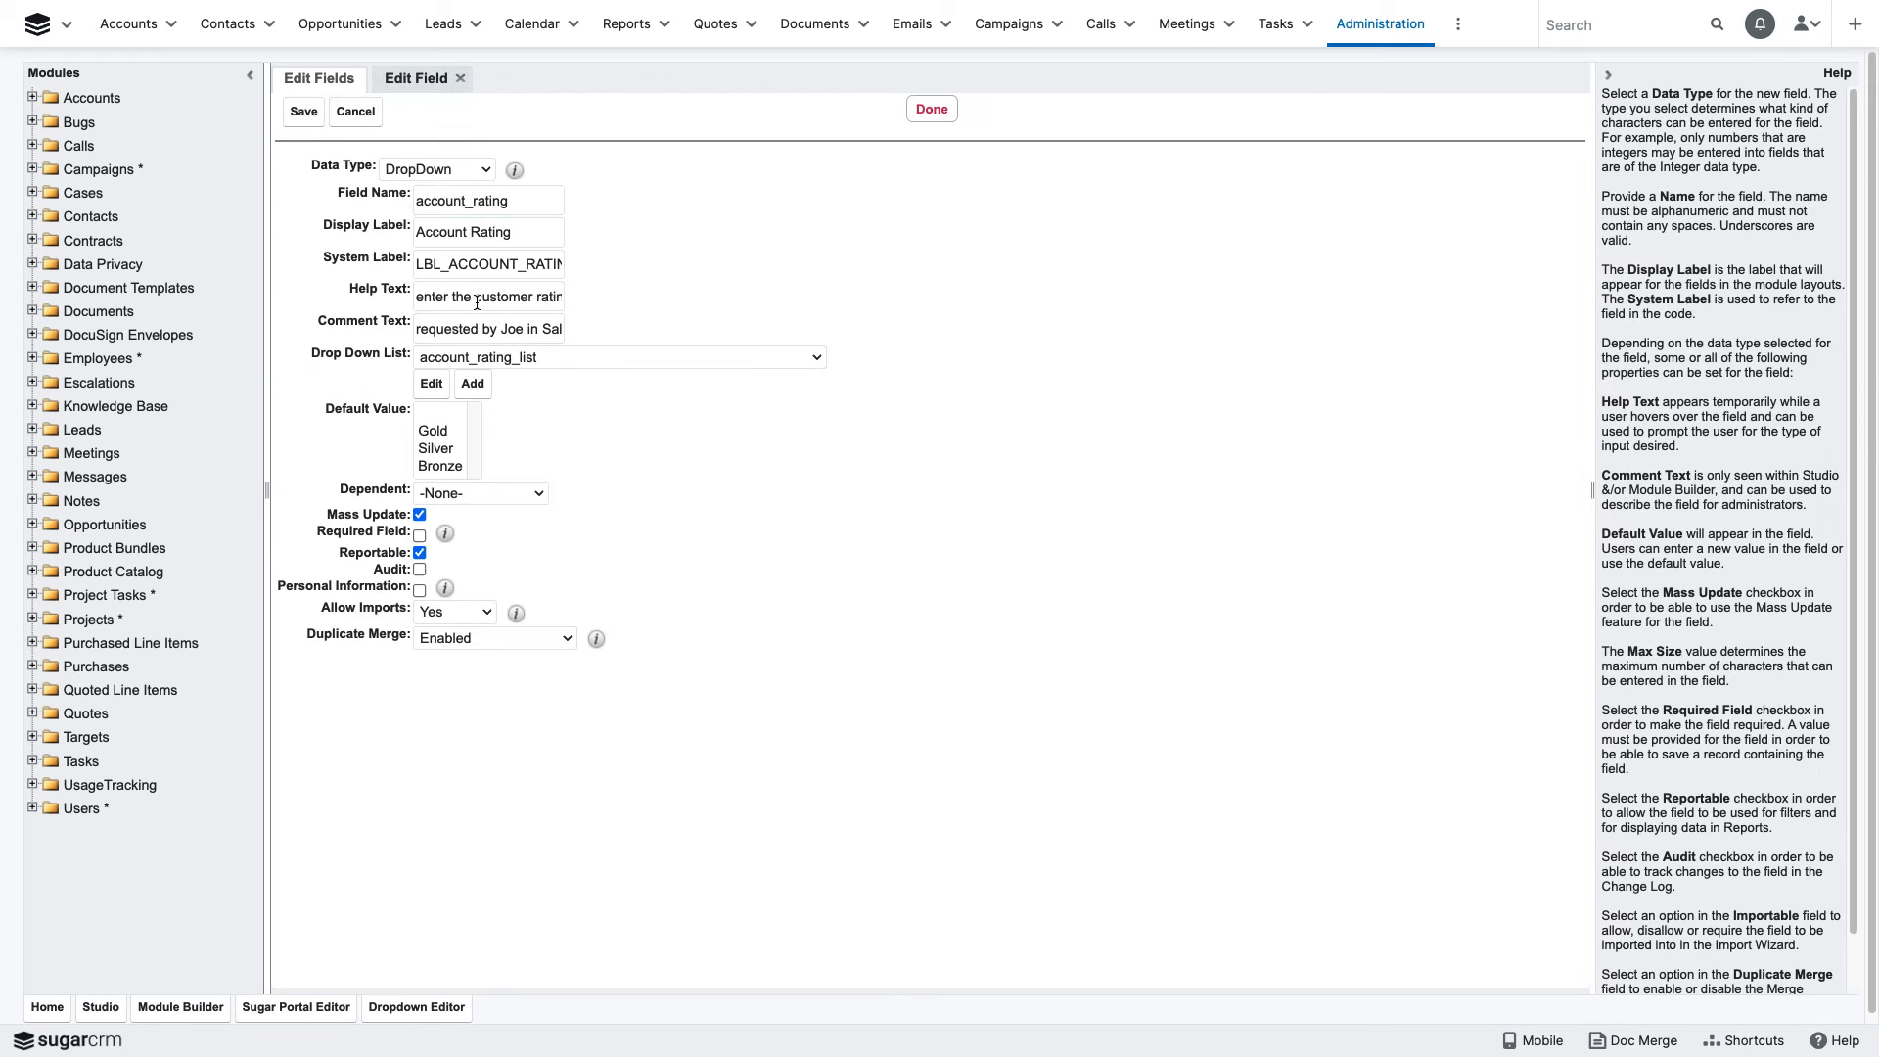
# - Choose the blank item as the default value, and make the field required and audited
pyautogui.click(434, 414)
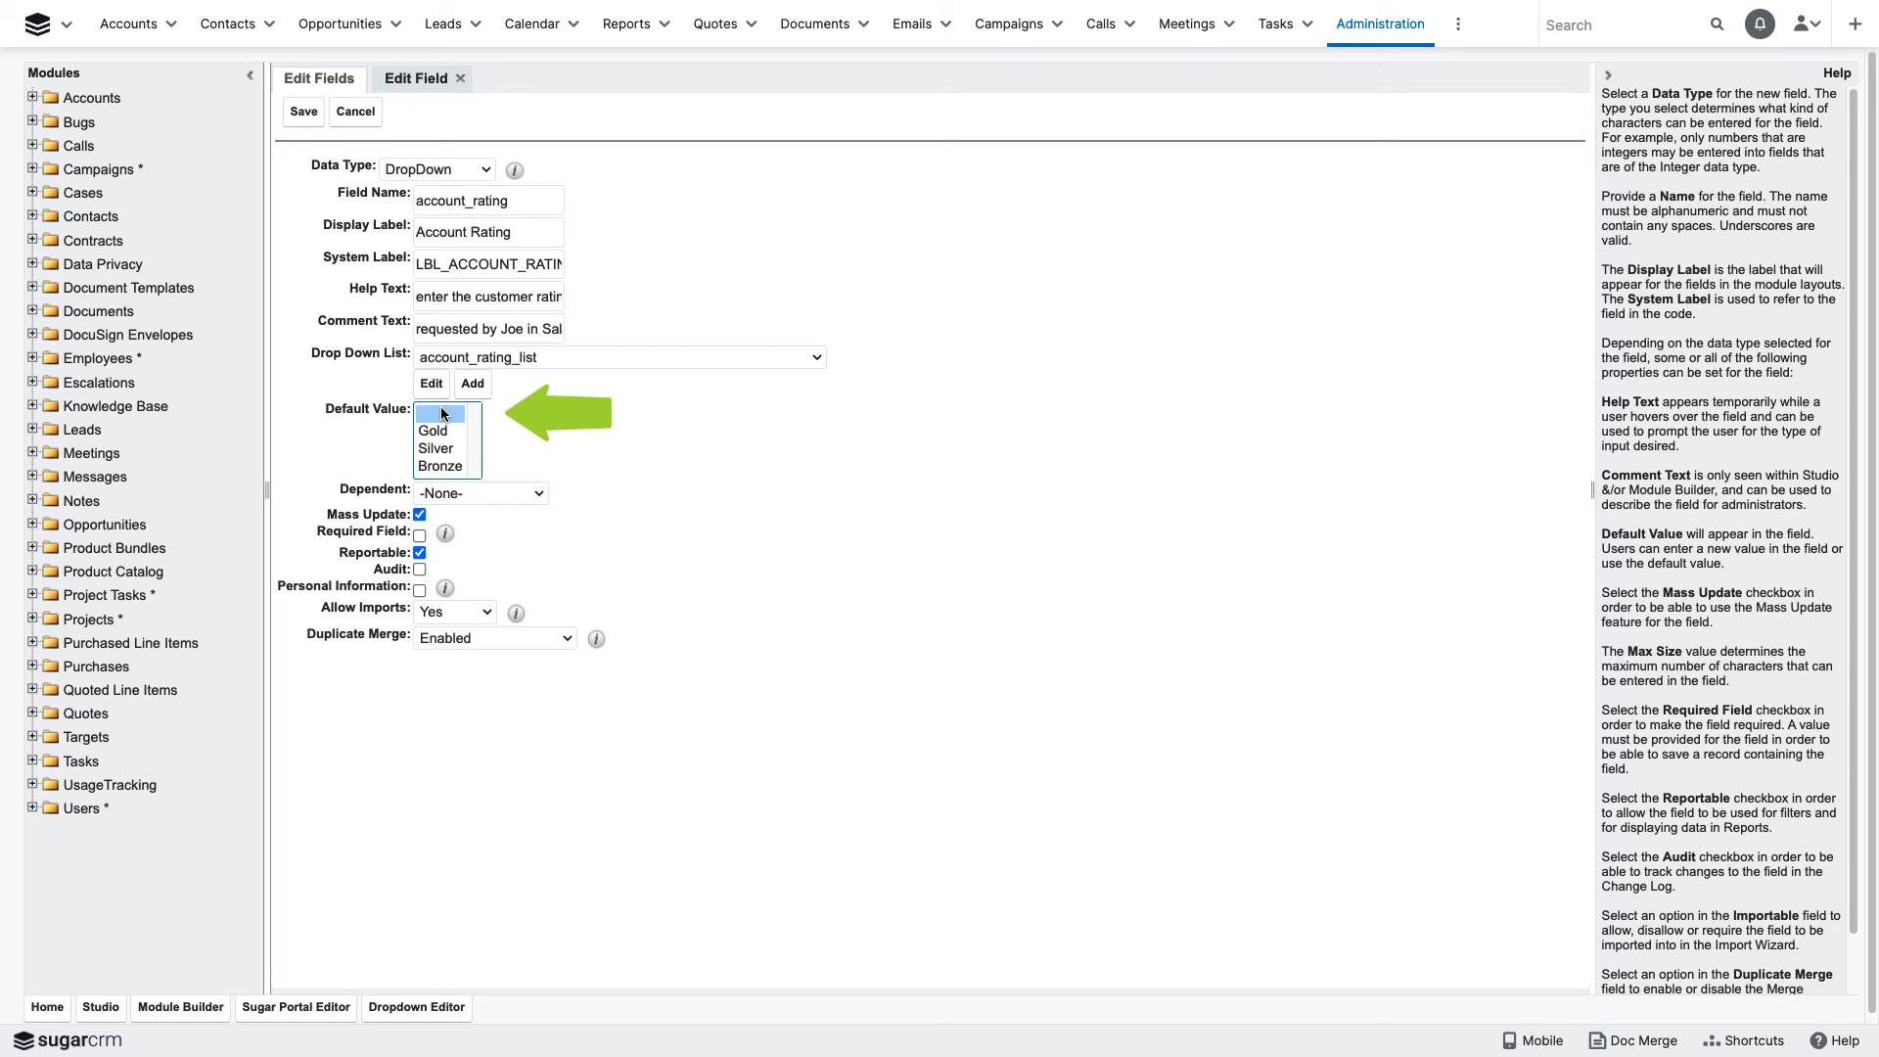
pyautogui.click(420, 536)
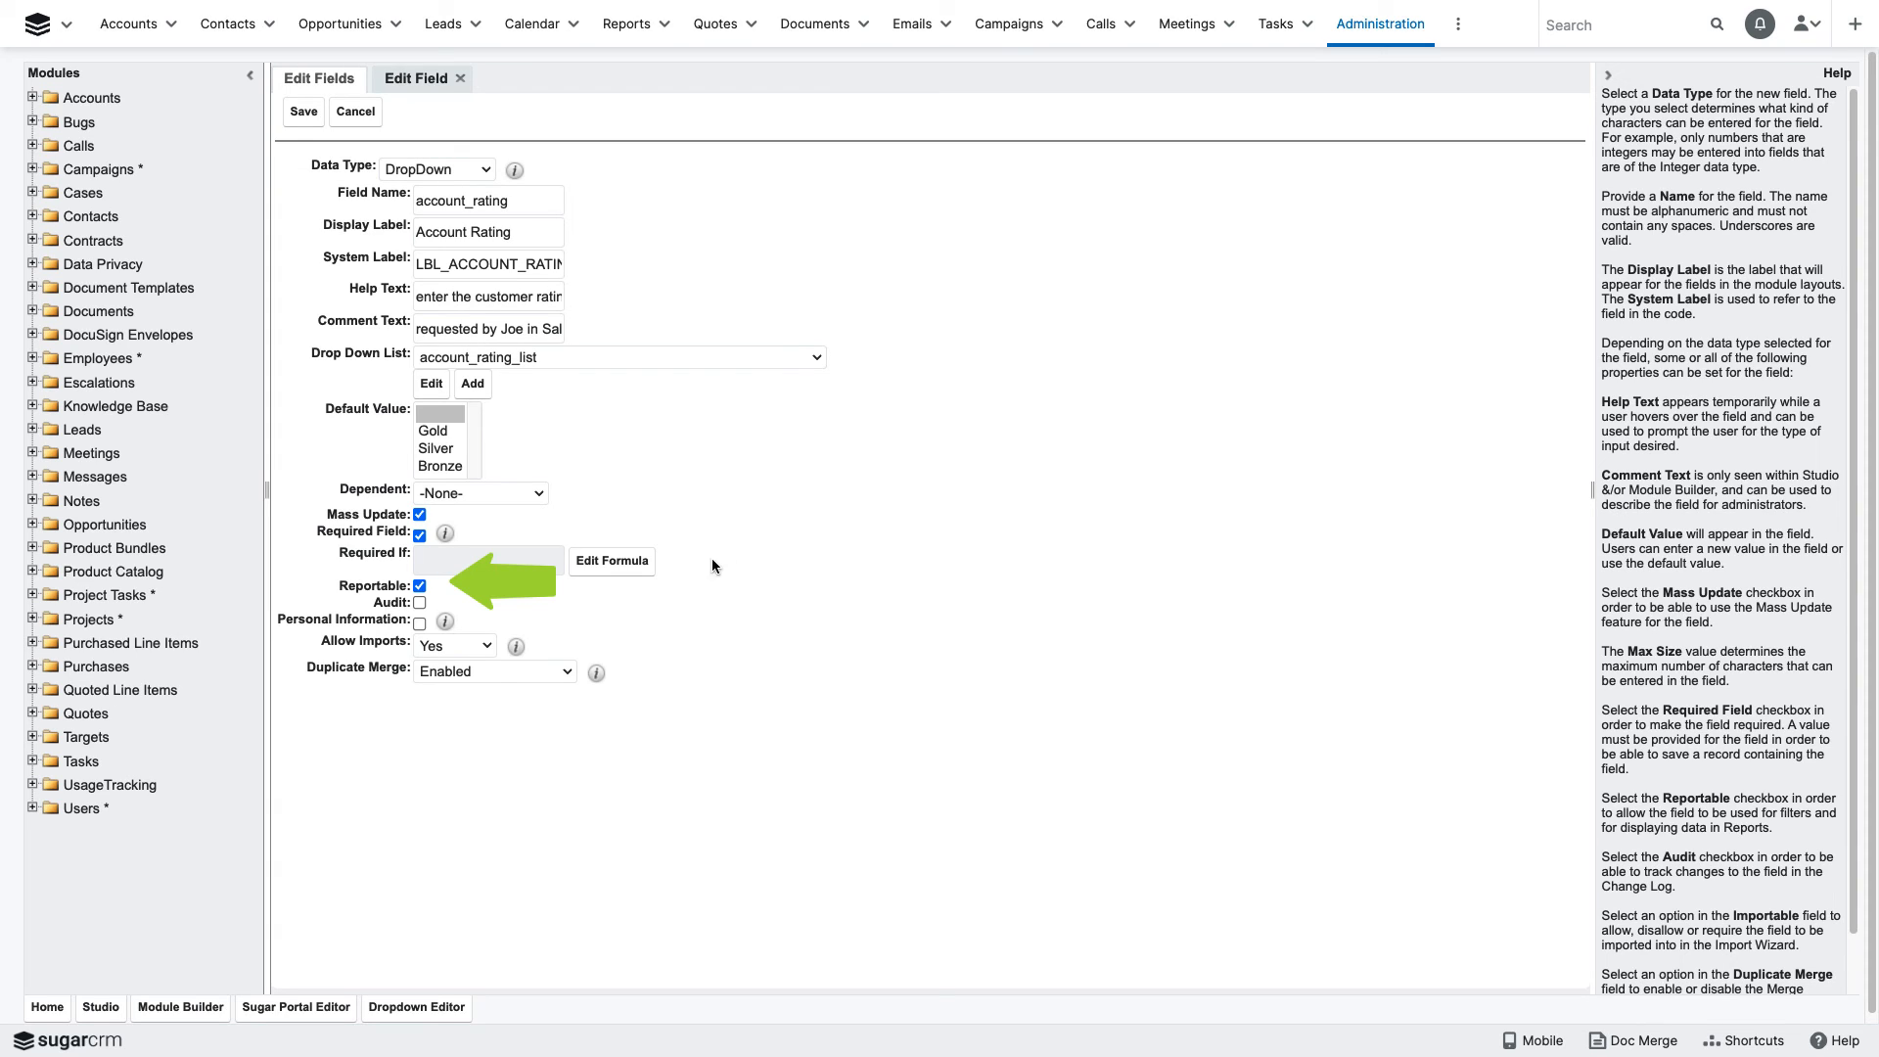
pyautogui.click(420, 603)
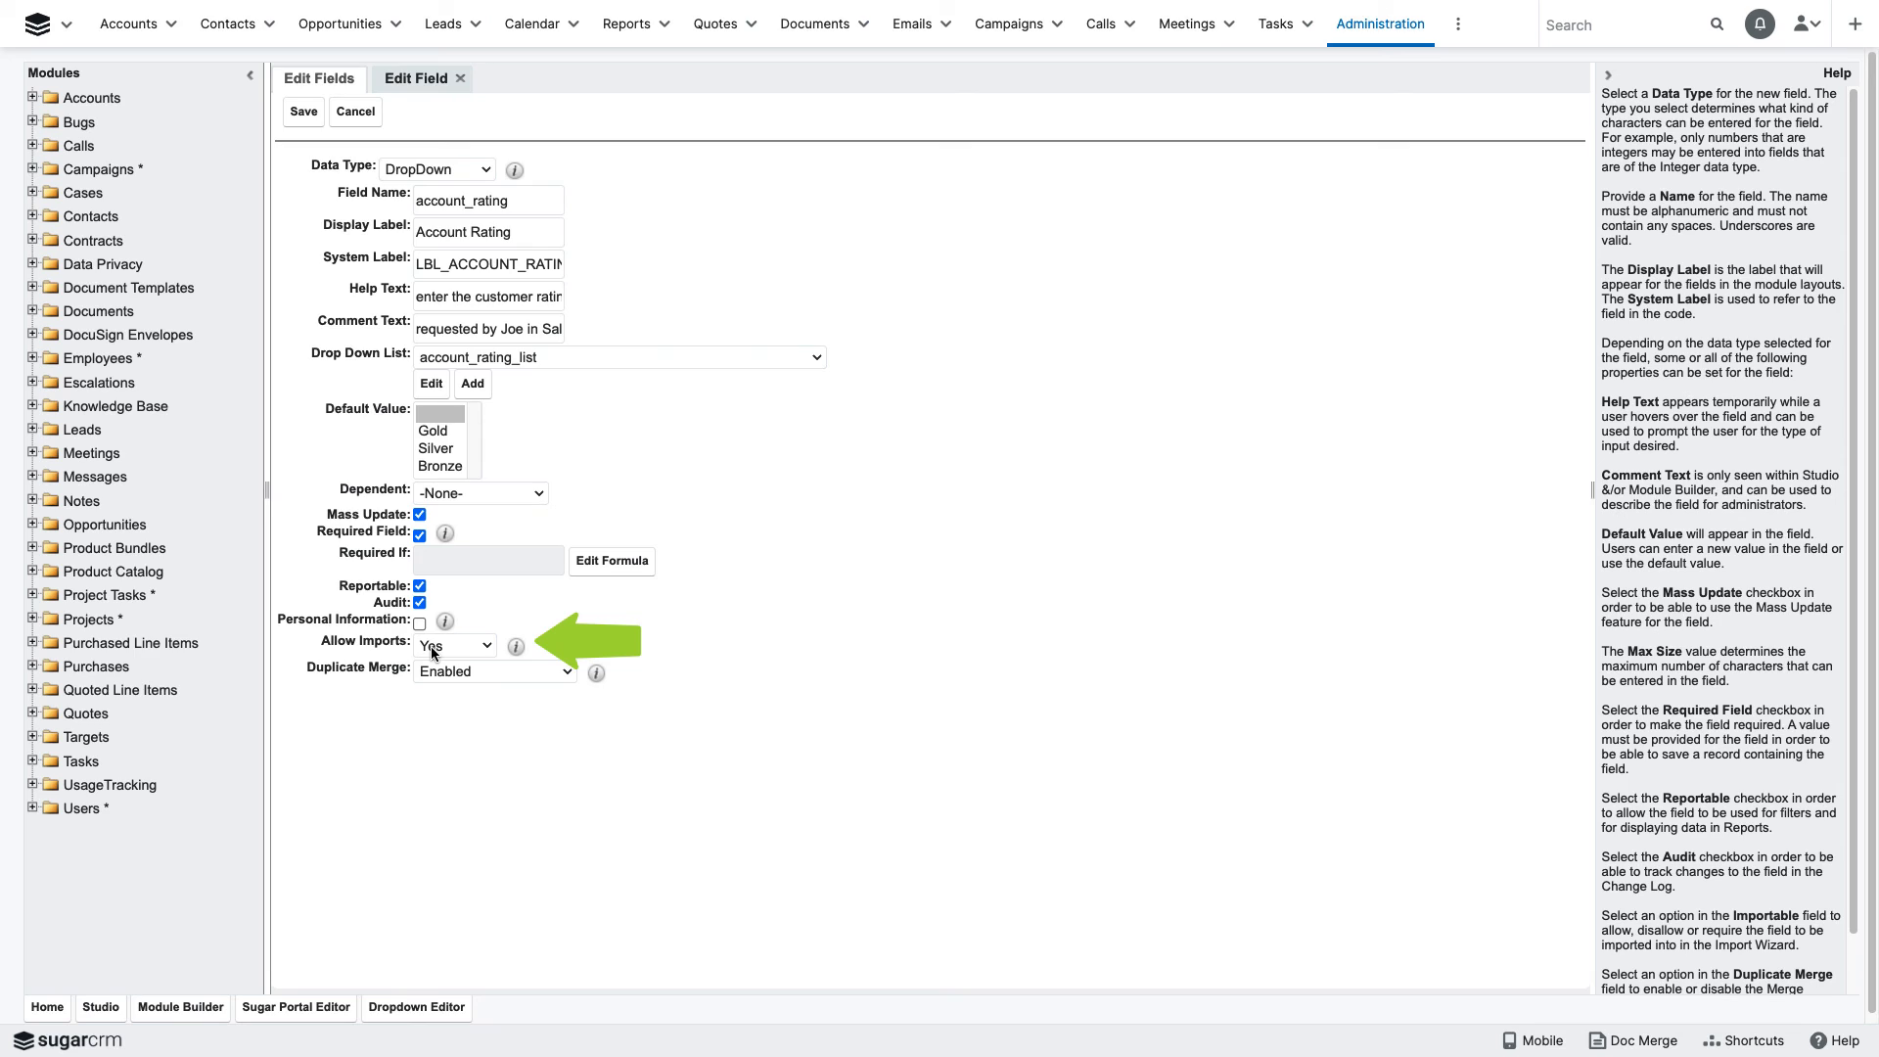
# - Leave Allow Imports at Yes and Duplicate Merge at Enabled, and save the new Account Rating field
pyautogui.click(489, 650)
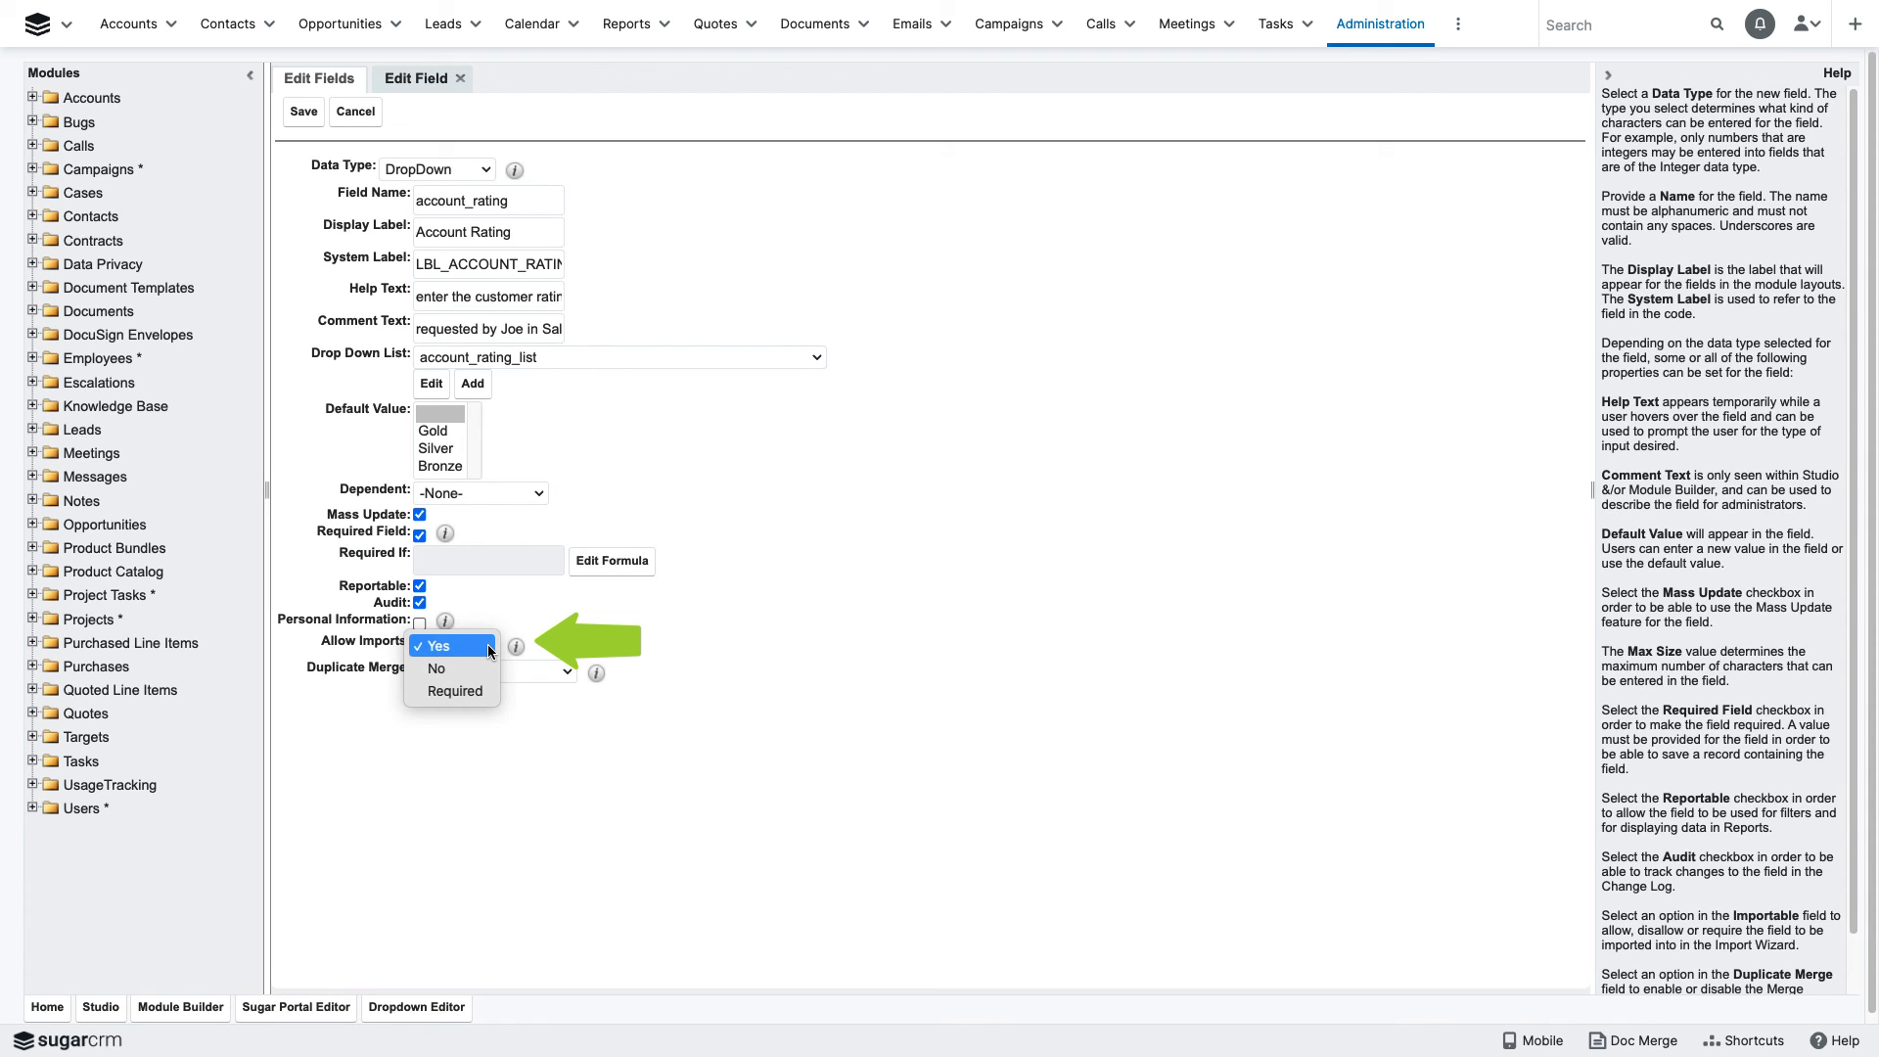
pyautogui.click(489, 648)
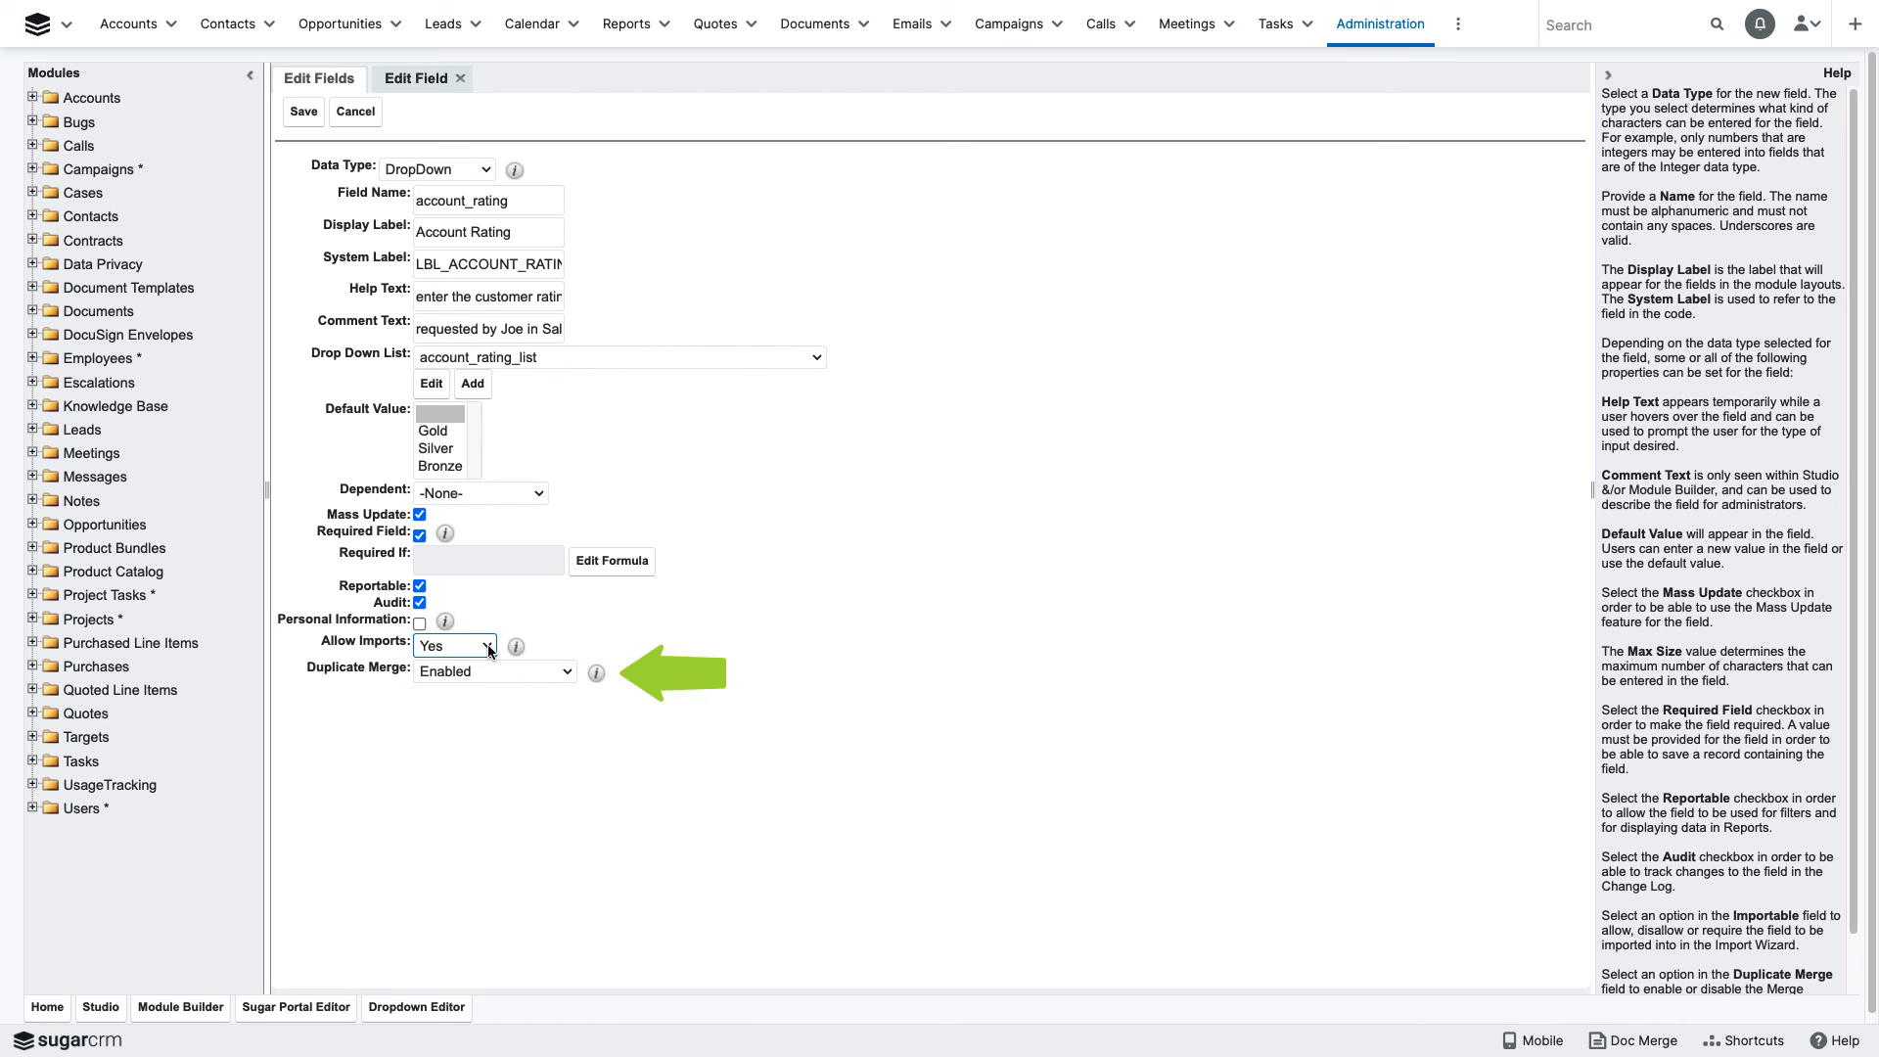
pyautogui.click(568, 675)
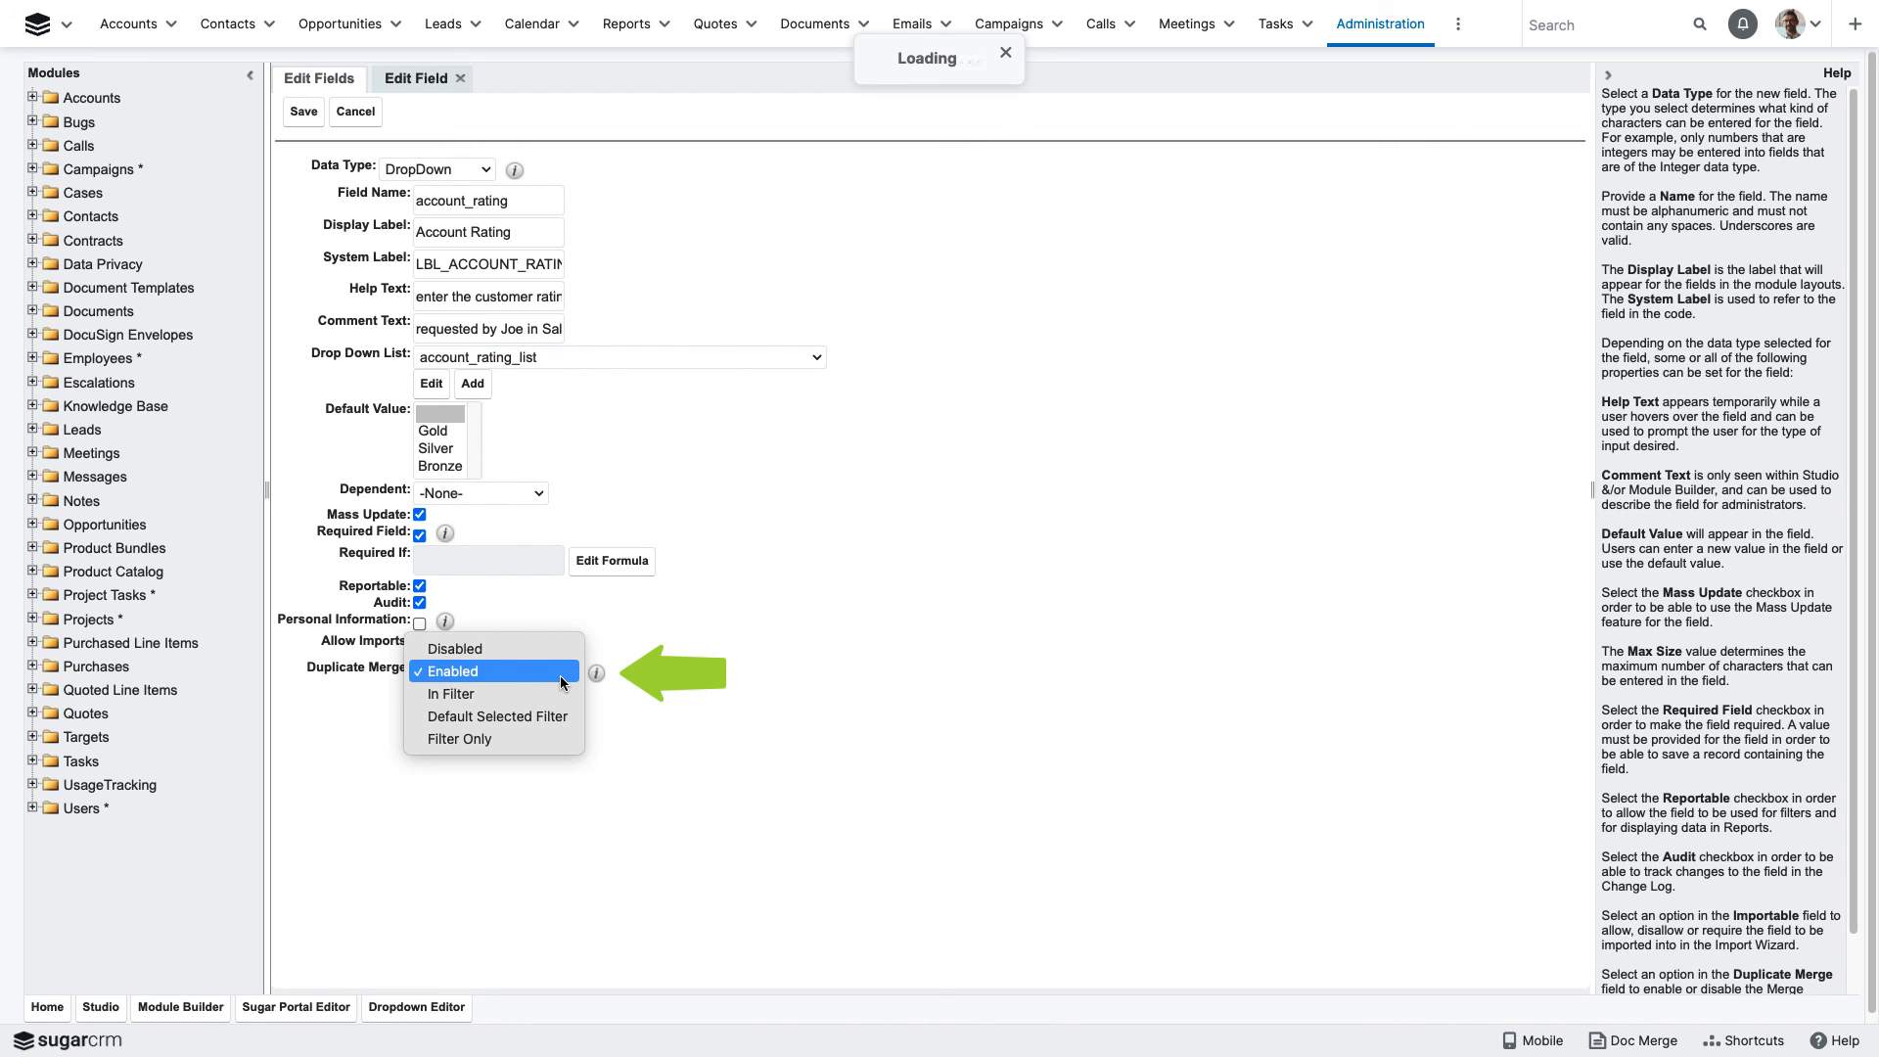
pyautogui.click(560, 676)
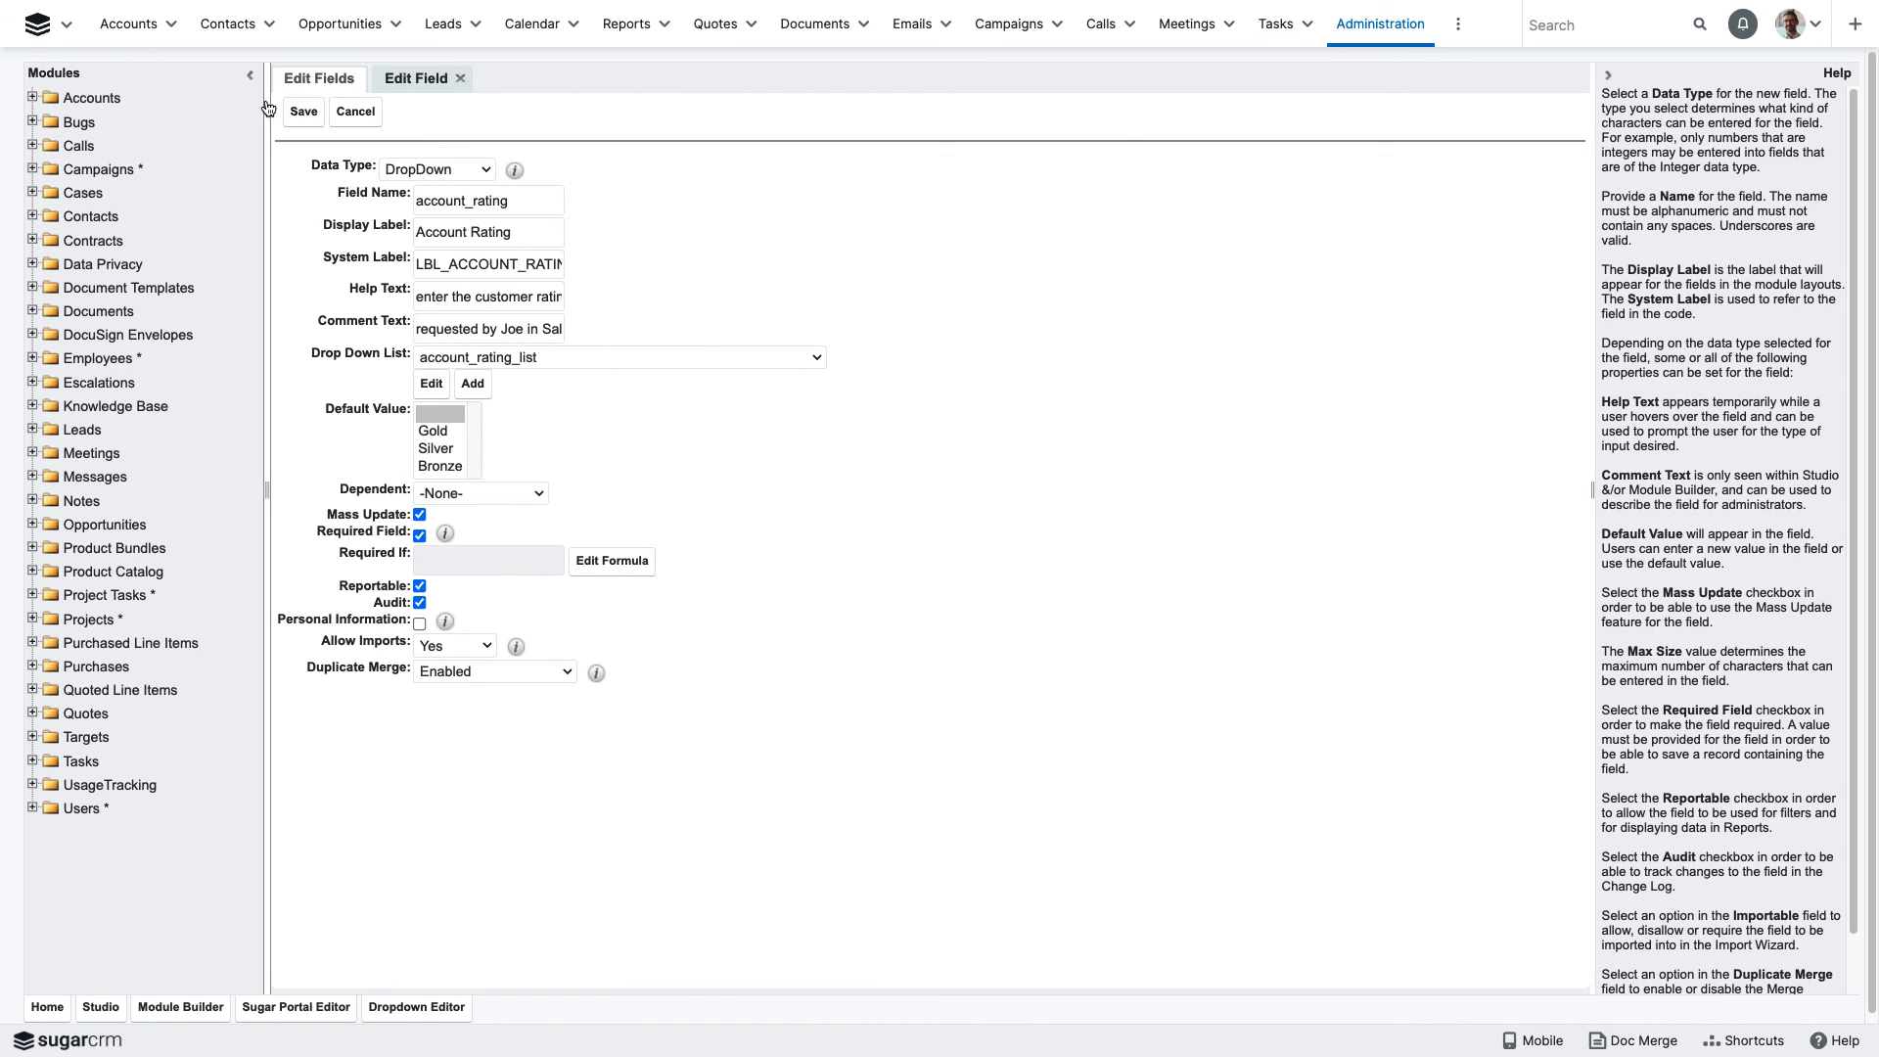
pyautogui.click(306, 113)
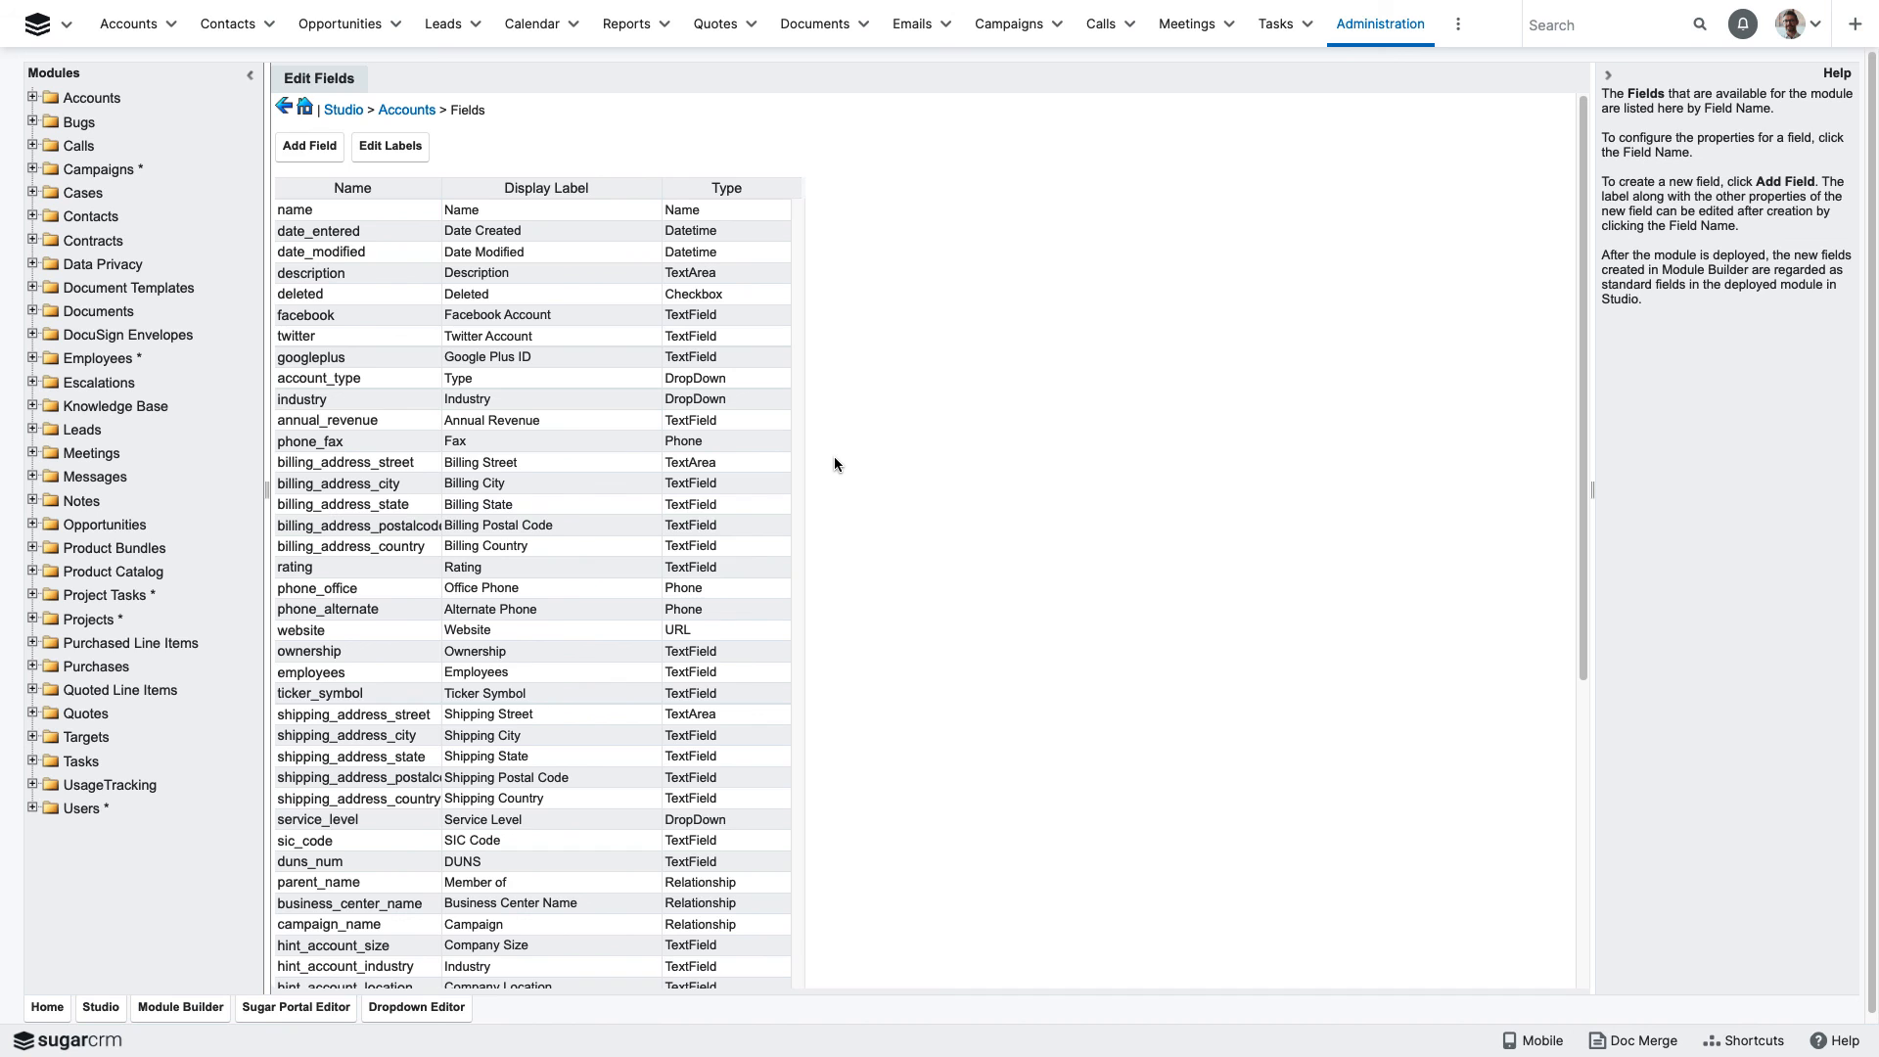
pyautogui.scroll(-5, 811, 408)
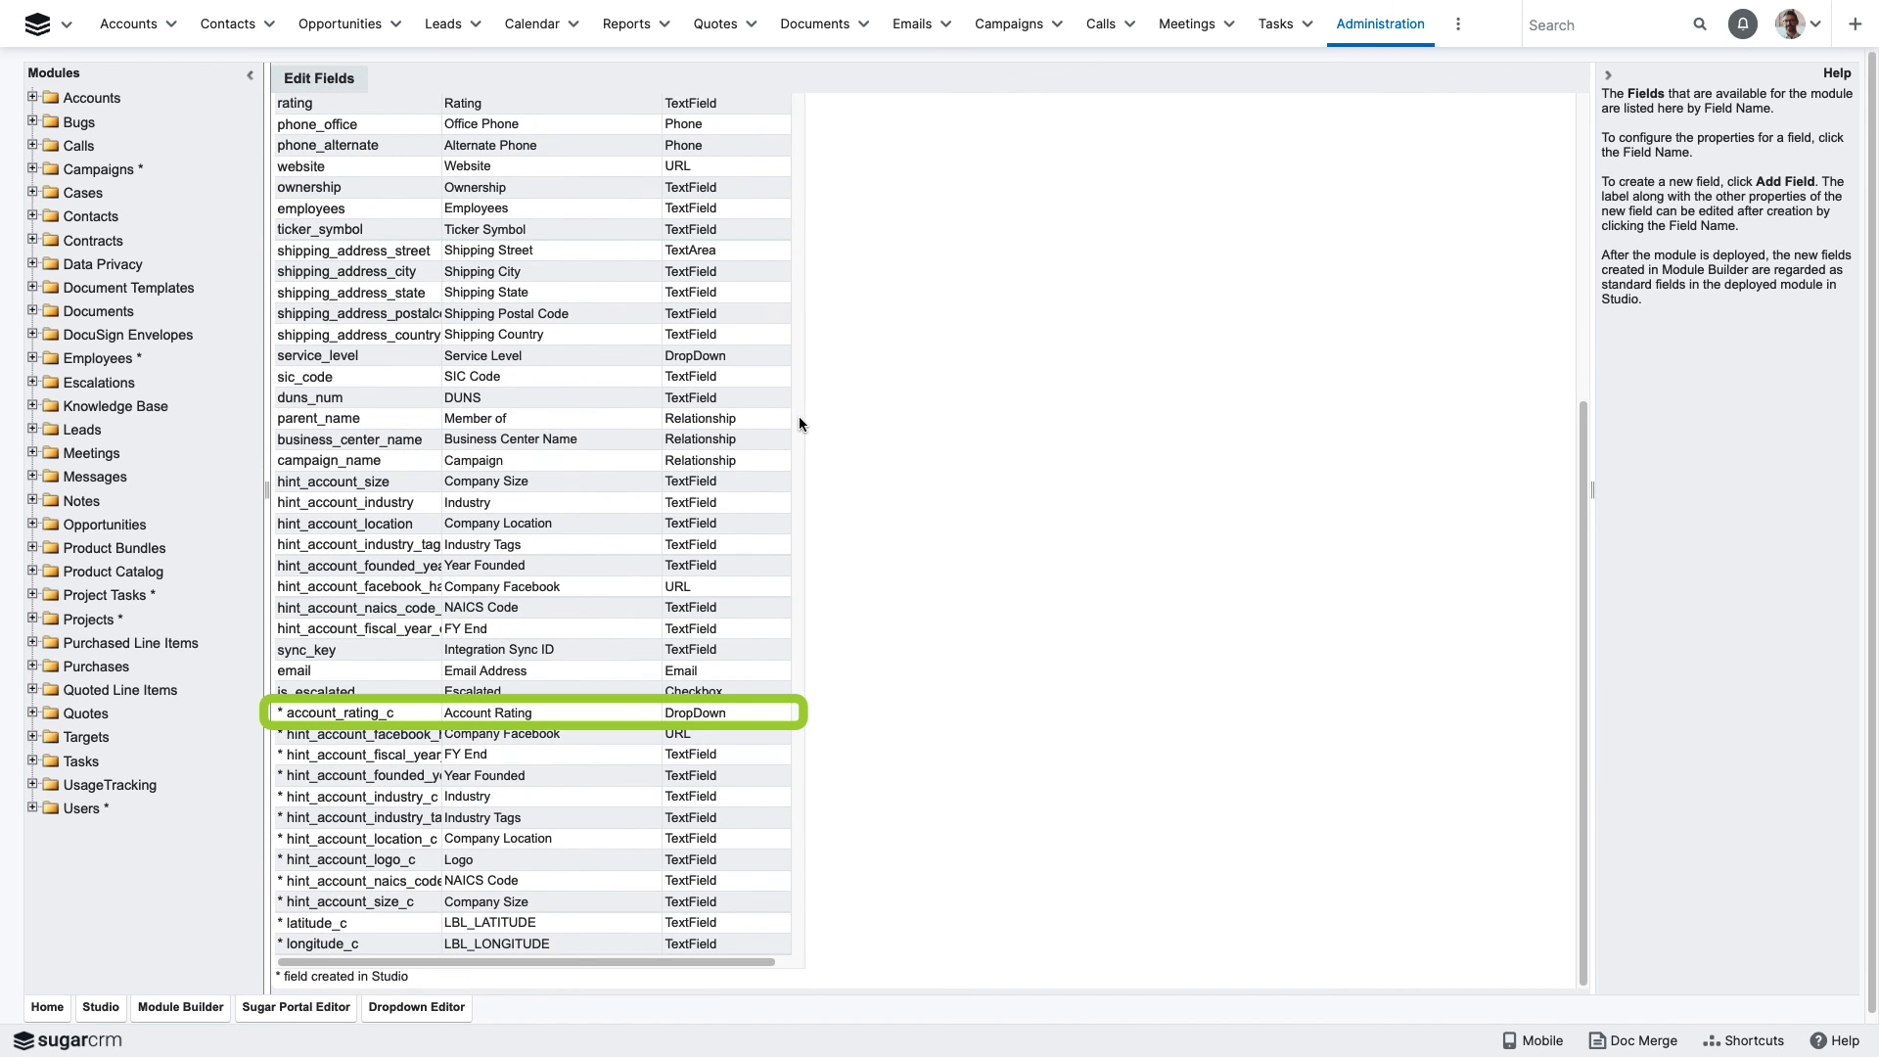